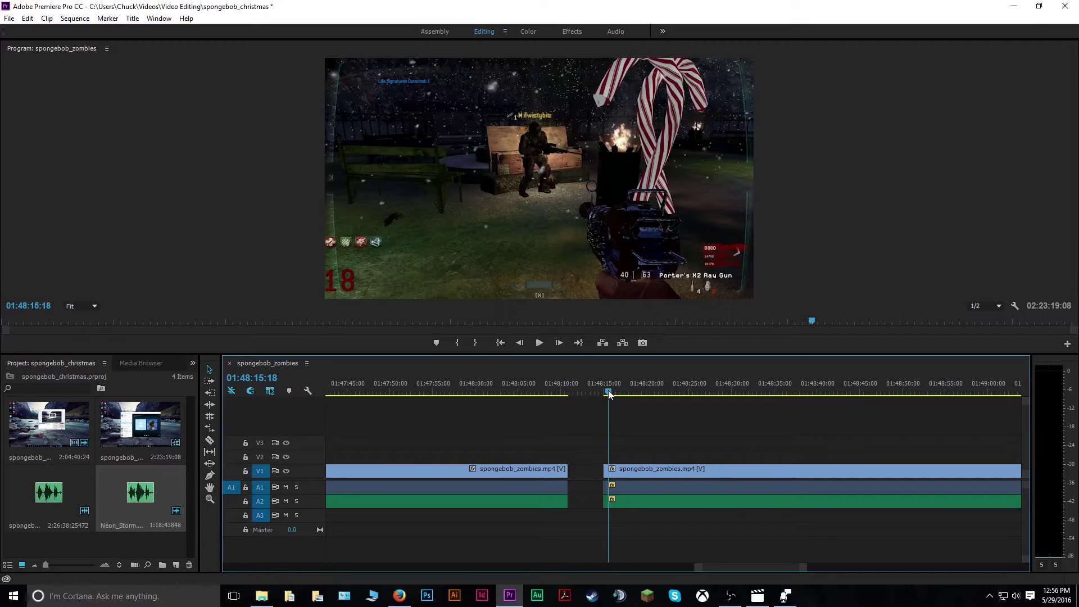
Cut the second spongebob_zombies clip on V1 at 01:48:19 with the Razor tool
left_click_drag(608, 393, 636, 395)
key("c")
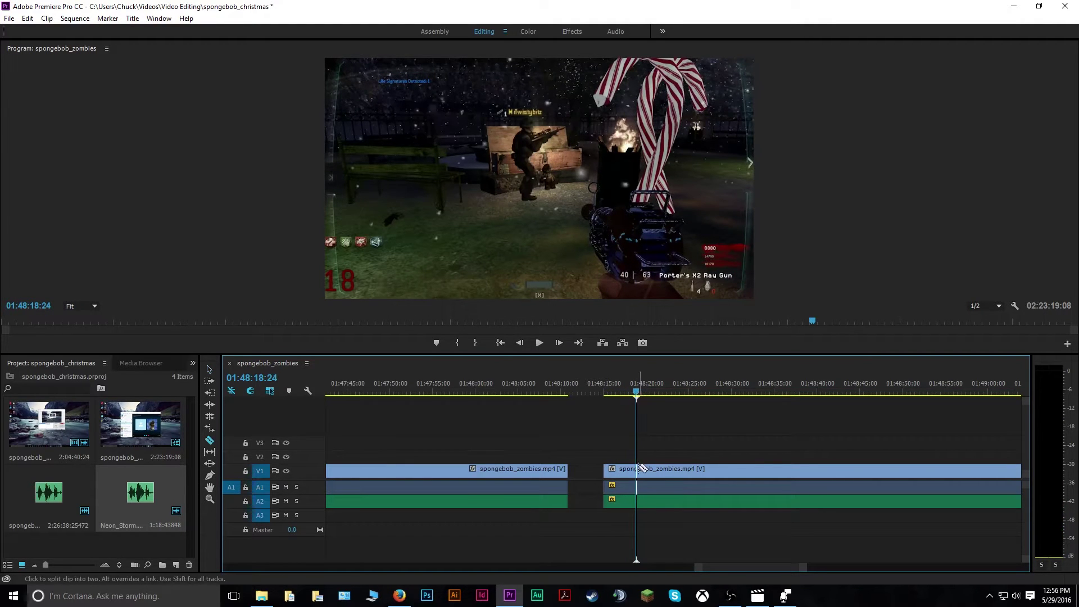
left_click(640, 468)
key("v")
Add a second cut at about 01:48:21 with Ctrl+K, isolating the short piece
left_click(641, 393)
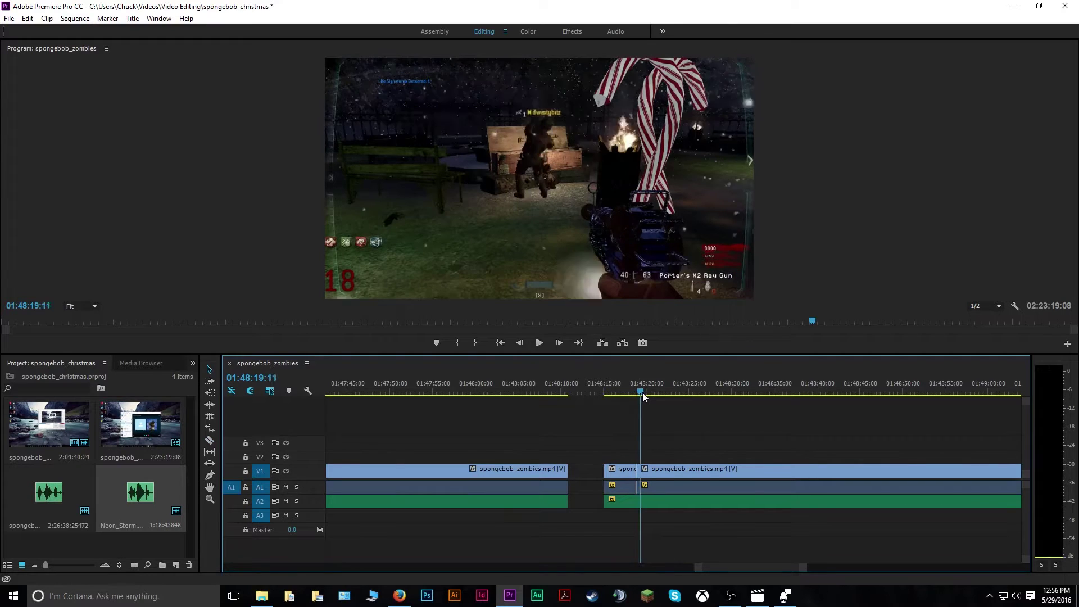
left_click_drag(642, 392, 662, 393)
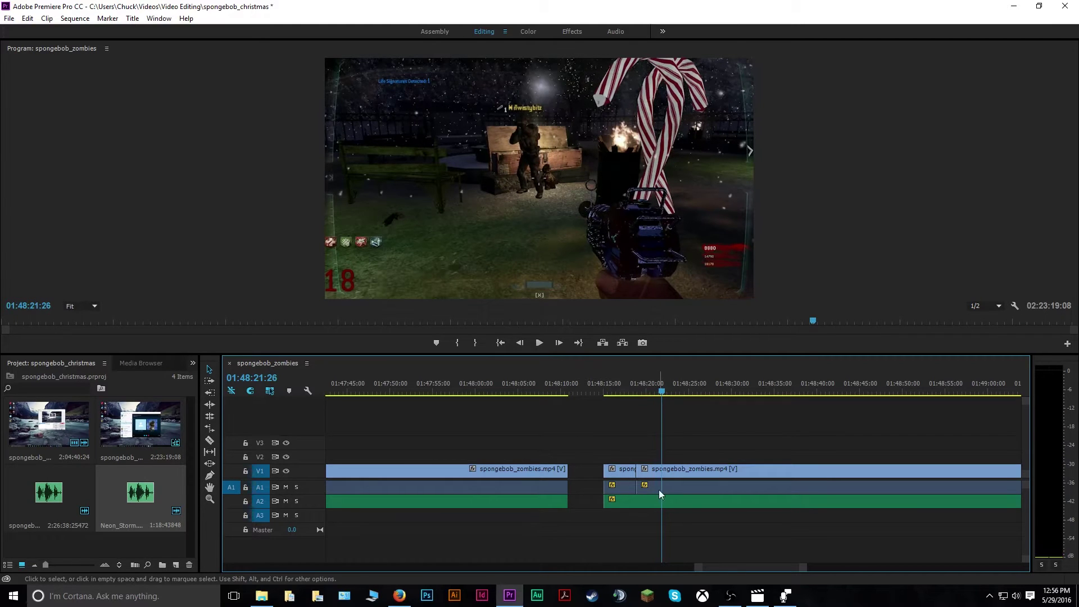
key("ctrl+k")
left_click(649, 466)
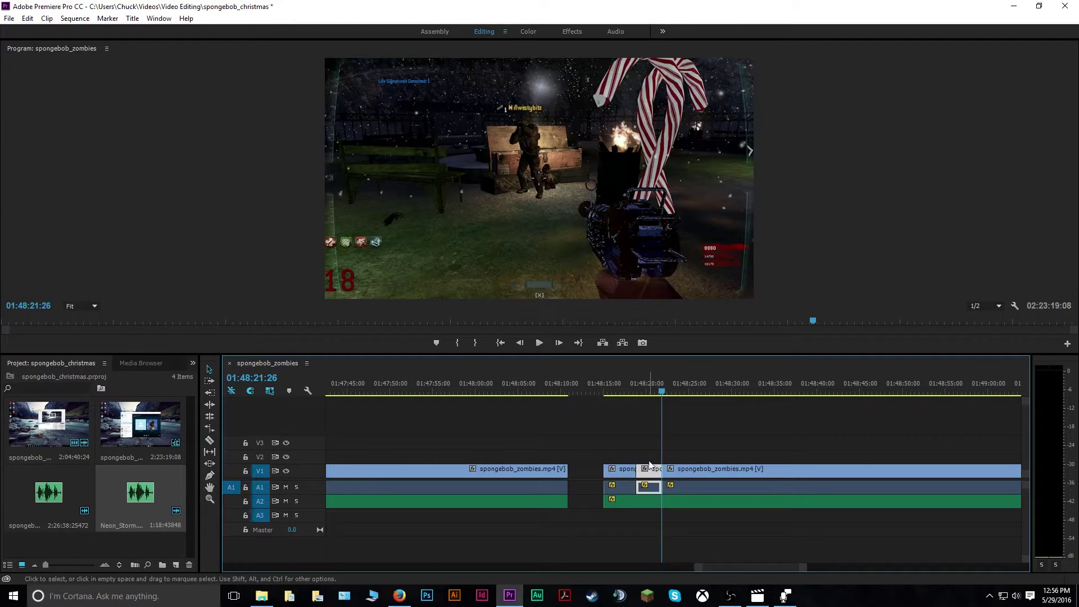
left_click(621, 420)
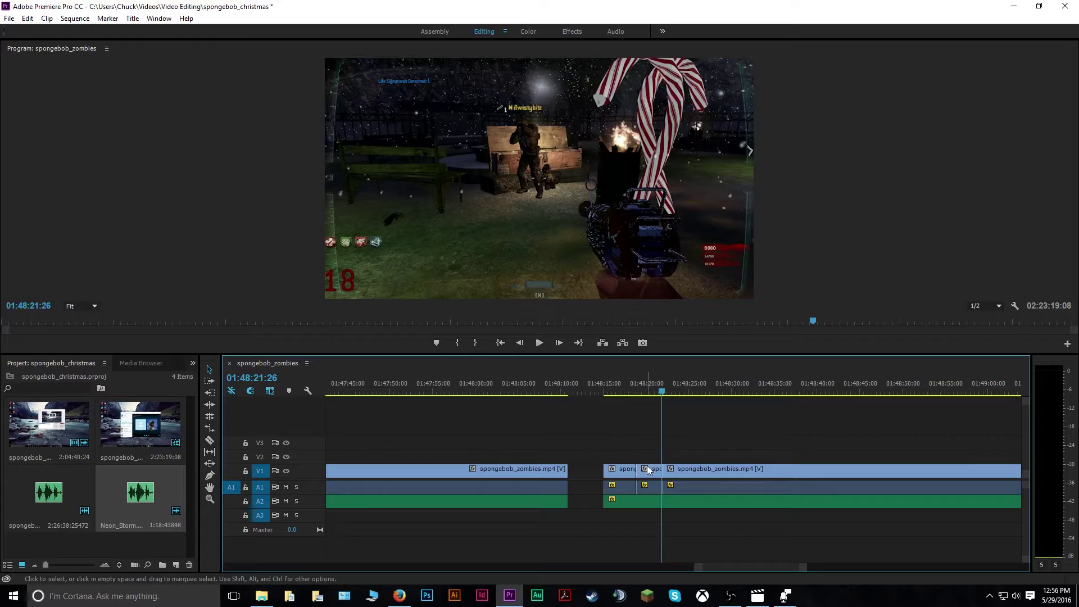
left_click(648, 469)
left_click(624, 415)
Search the effects for 'strob' and apply Strobe Light to the short V1 piece
left_click(649, 472)
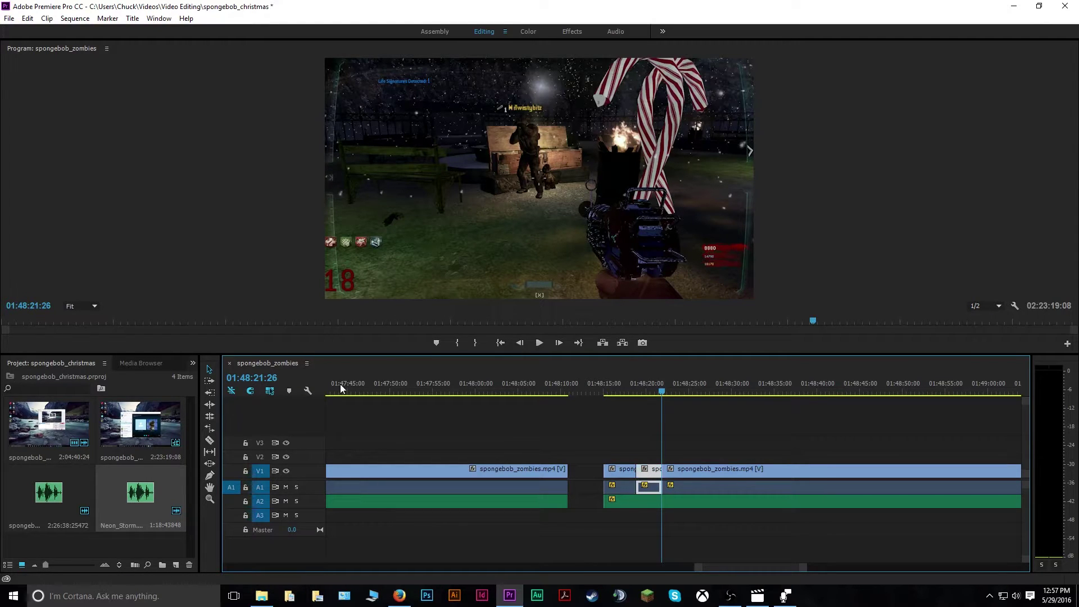
left_click(142, 367)
left_click(163, 368)
left_click(168, 368)
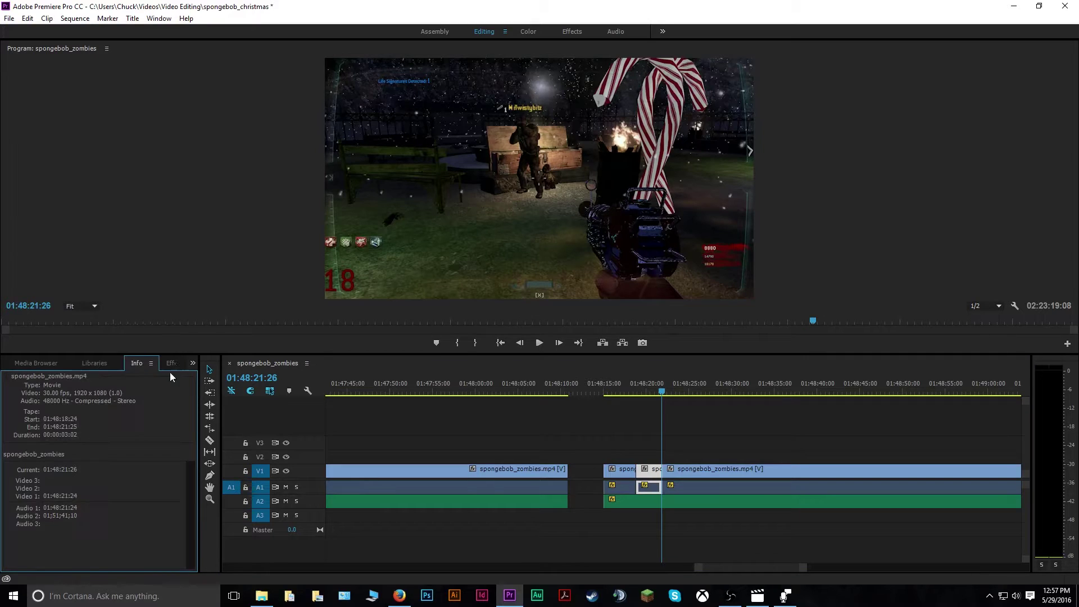
left_click(172, 364)
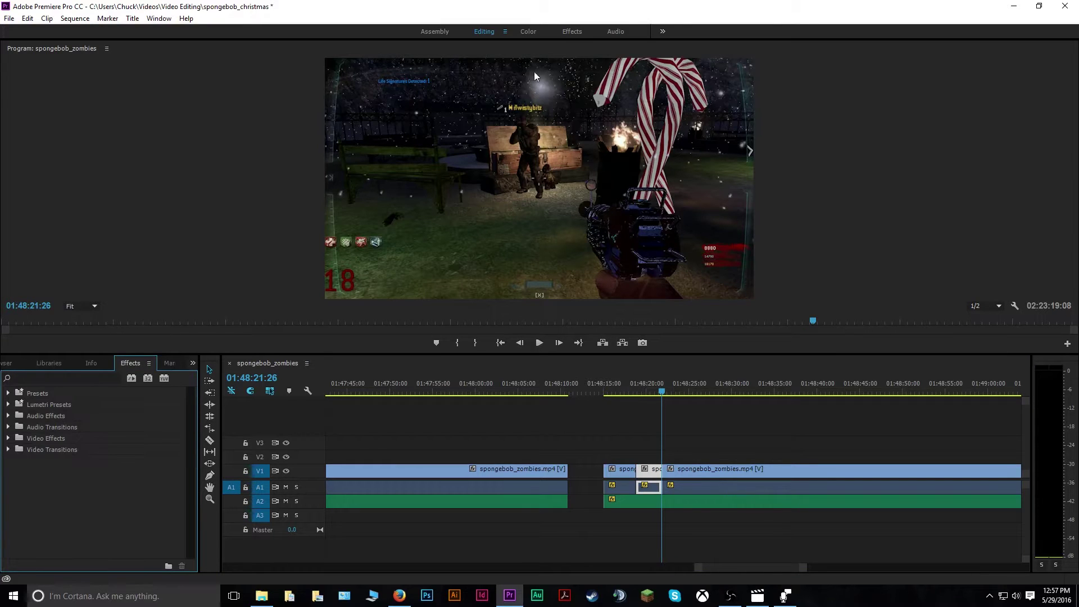
left_click(34, 378)
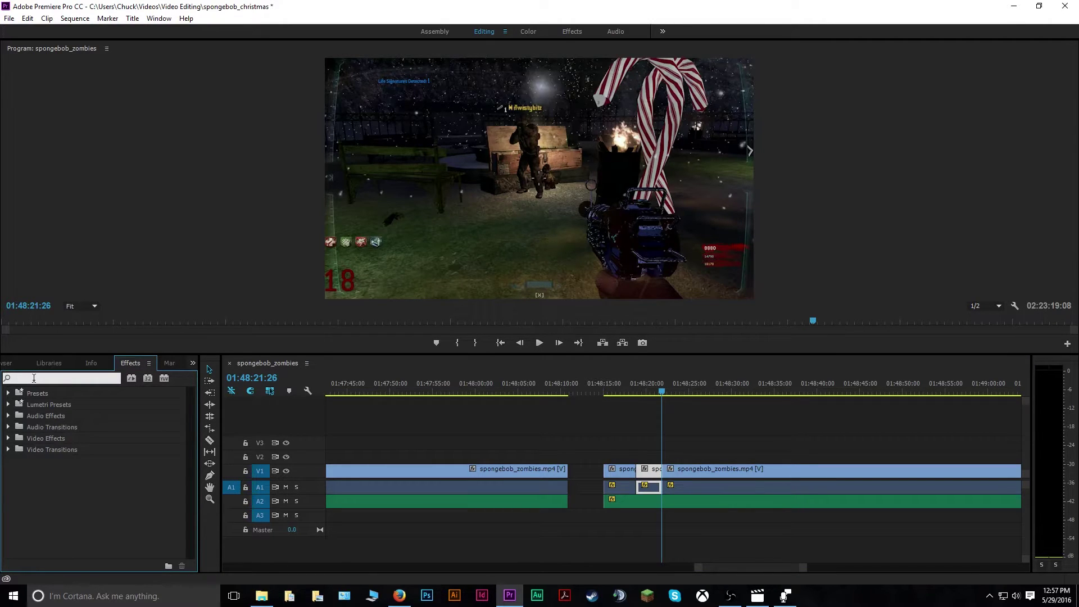
type("str")
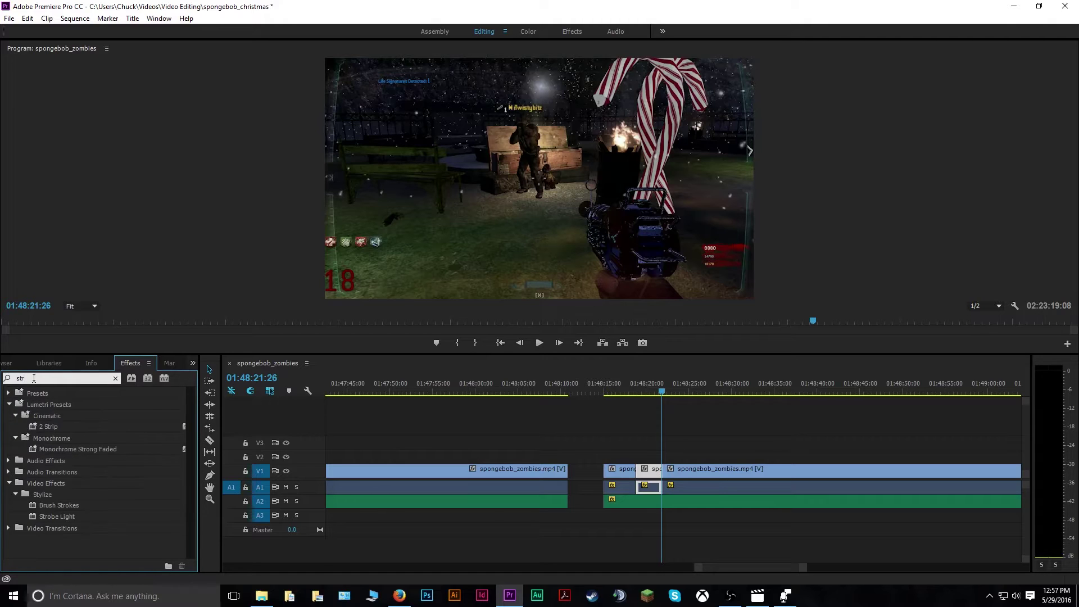
type("obe")
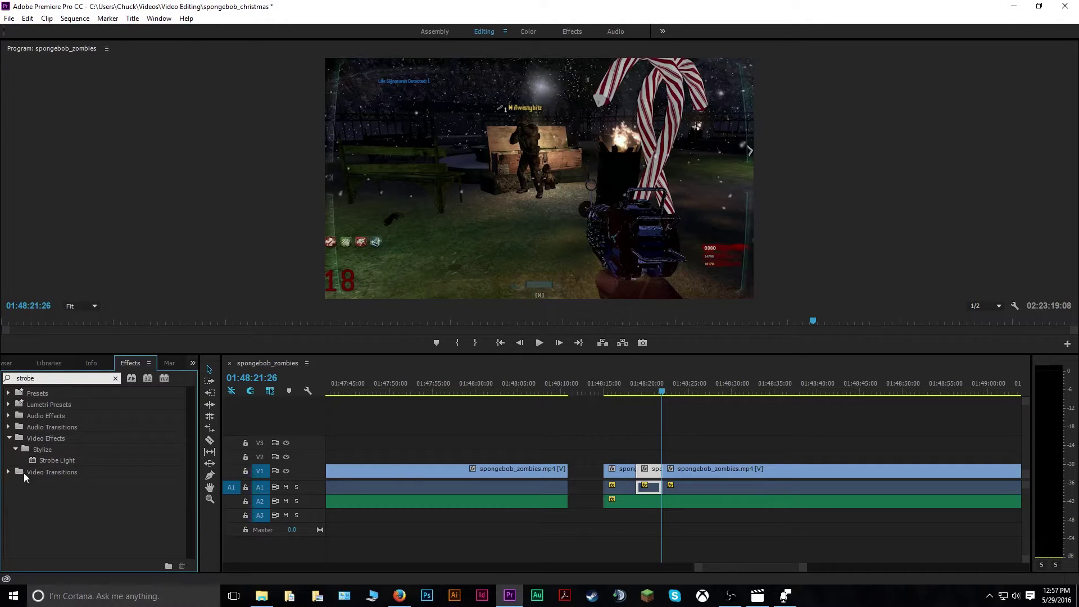
left_click_drag(49, 459, 662, 472)
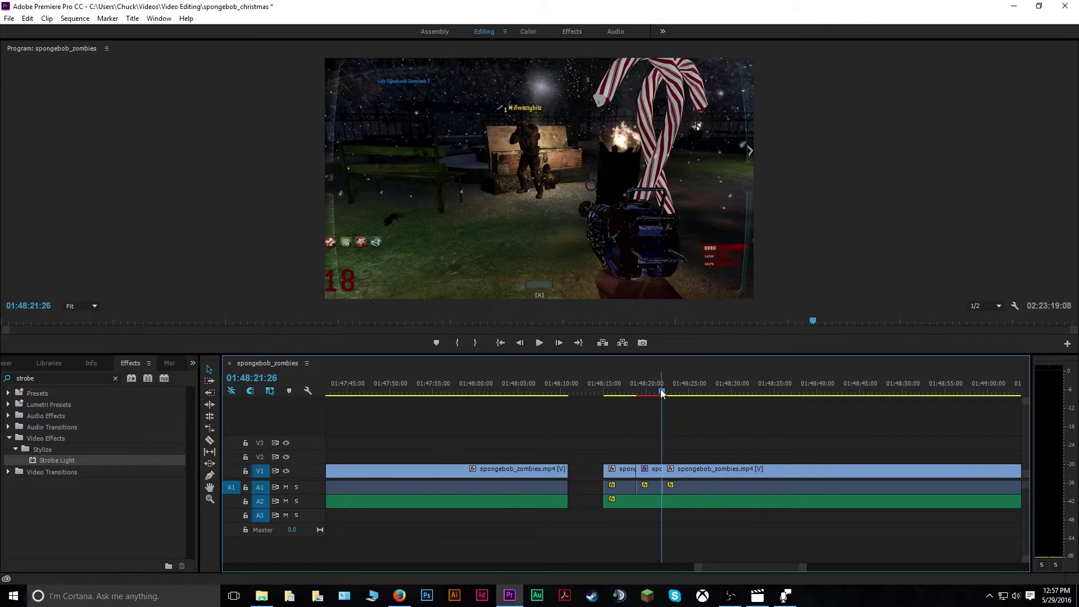
Play back from just before the strobed piece to preview the white flashing
left_click_drag(661, 391, 636, 392)
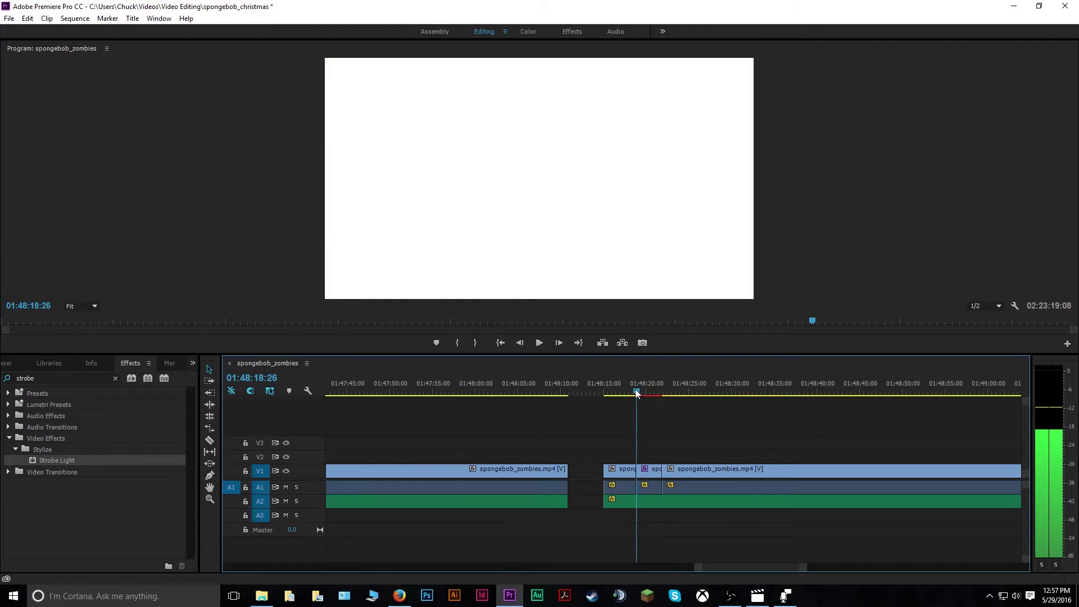
key("space")
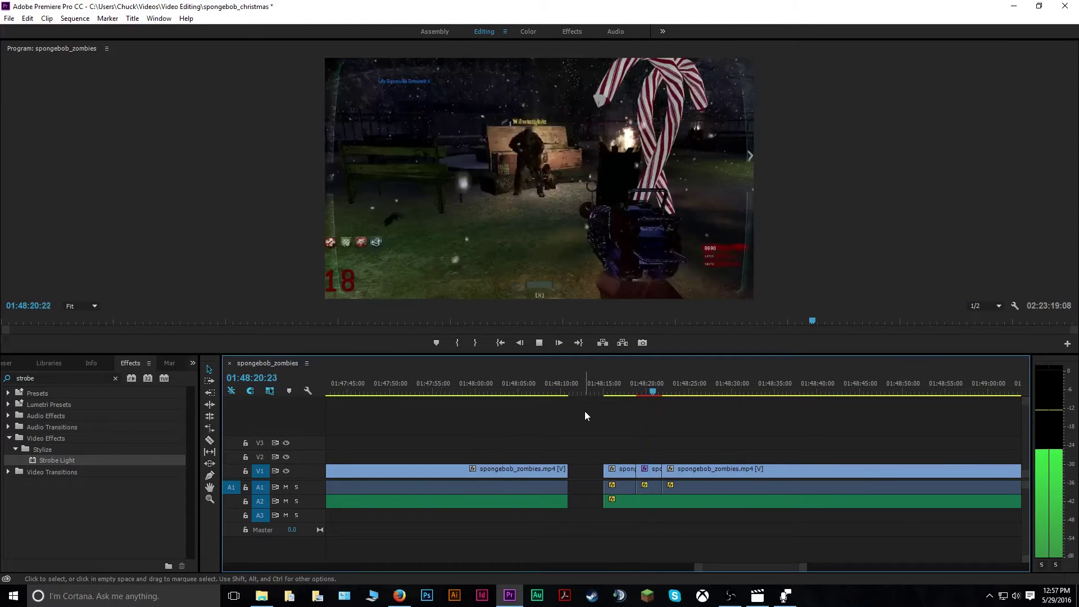
key("space")
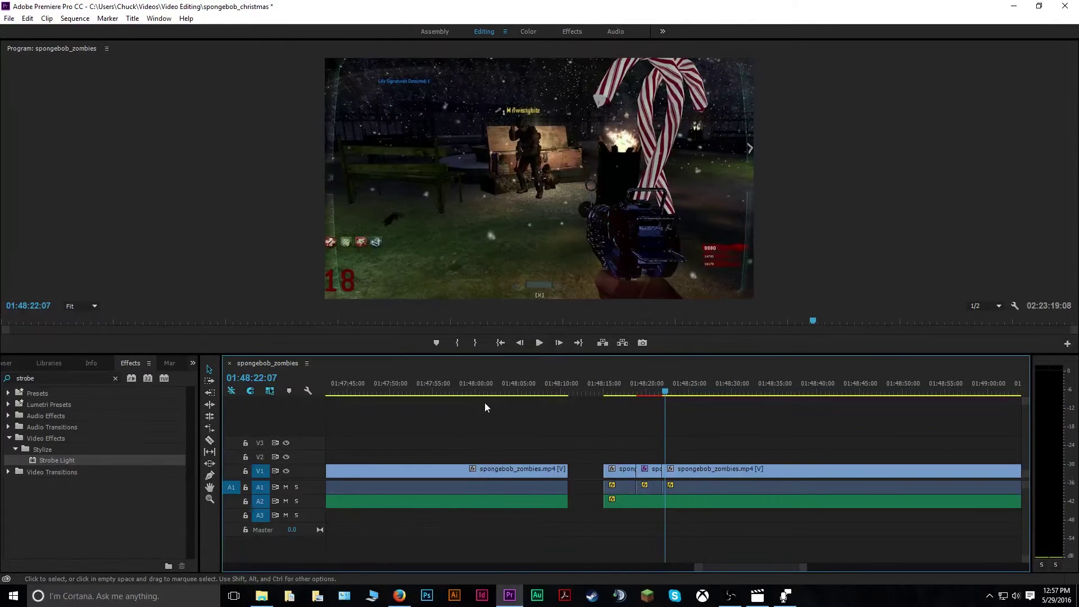
In the Effects workspace, set the piece's Random Strobe Probability to 25%
left_click(571, 31)
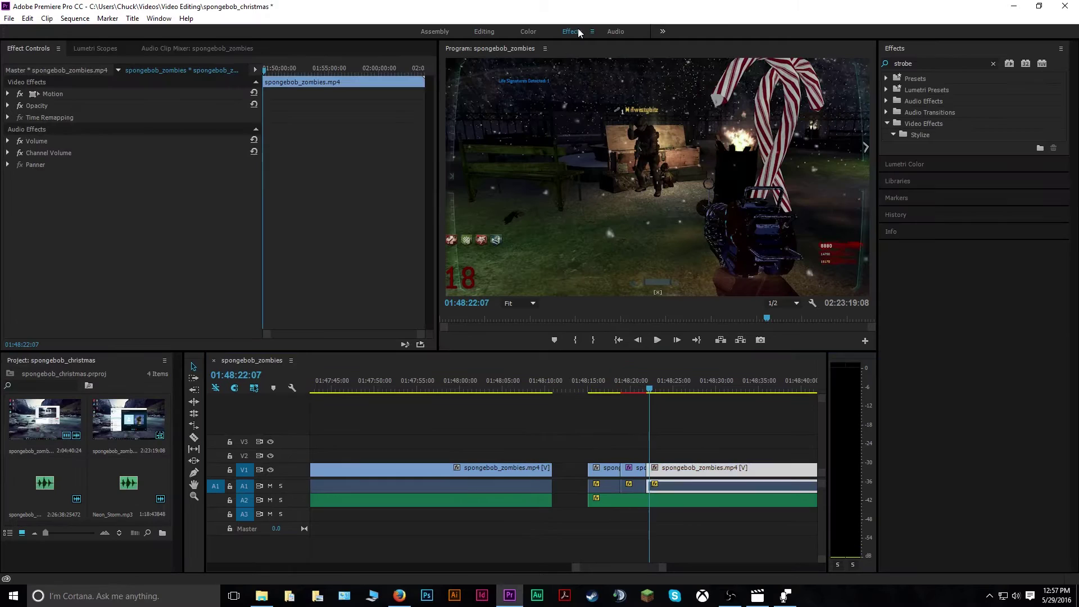
left_click(632, 475)
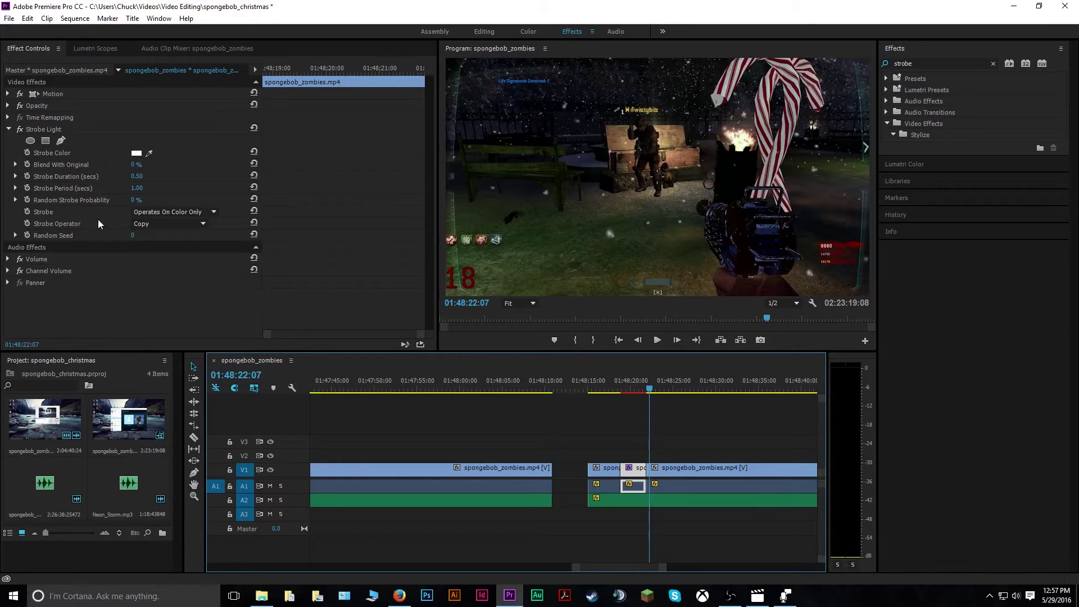
left_click(145, 199)
type("1")
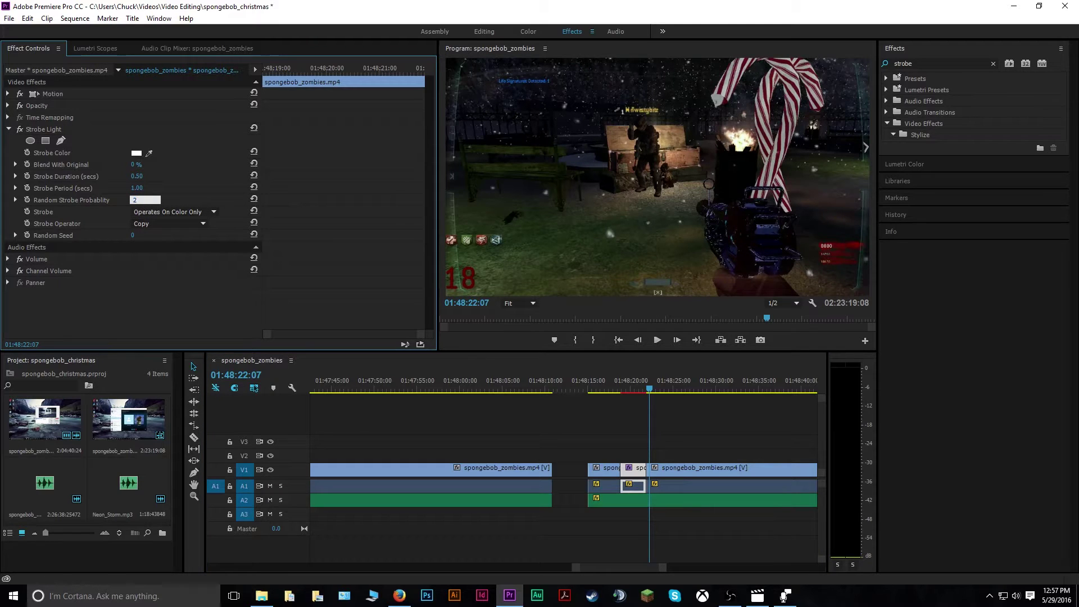
key("Return")
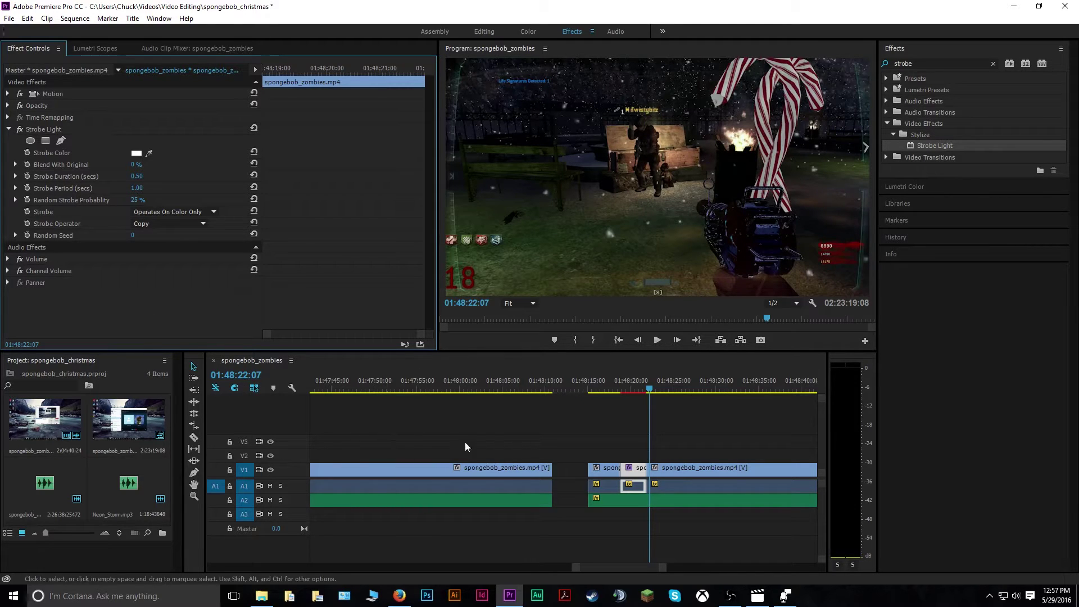
Rewind and play the section to preview the 25% strobe
key("j")
key("j")
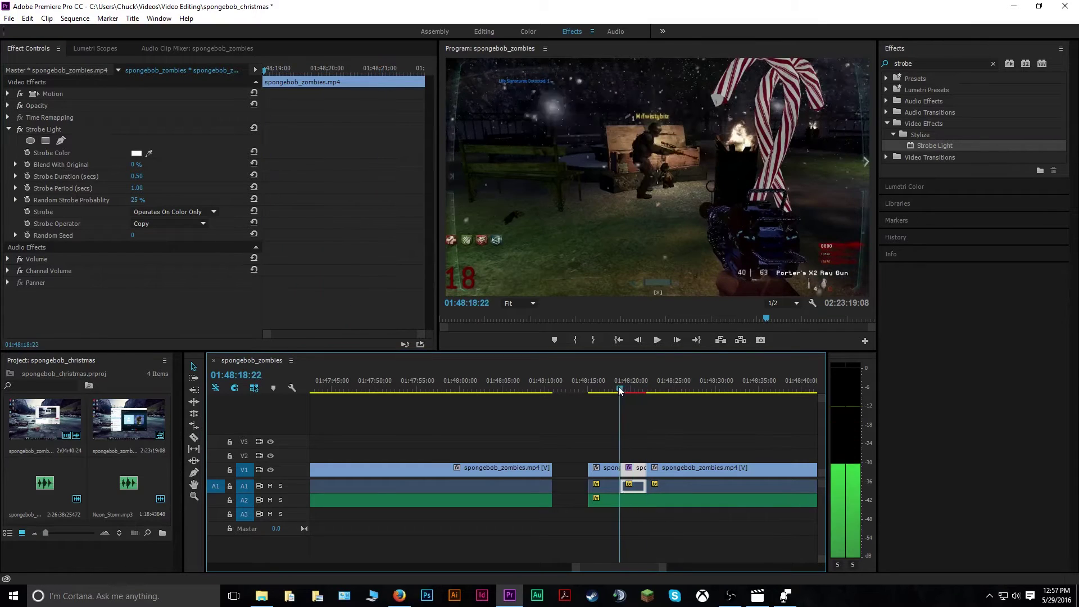
key("space")
left_click(566, 418)
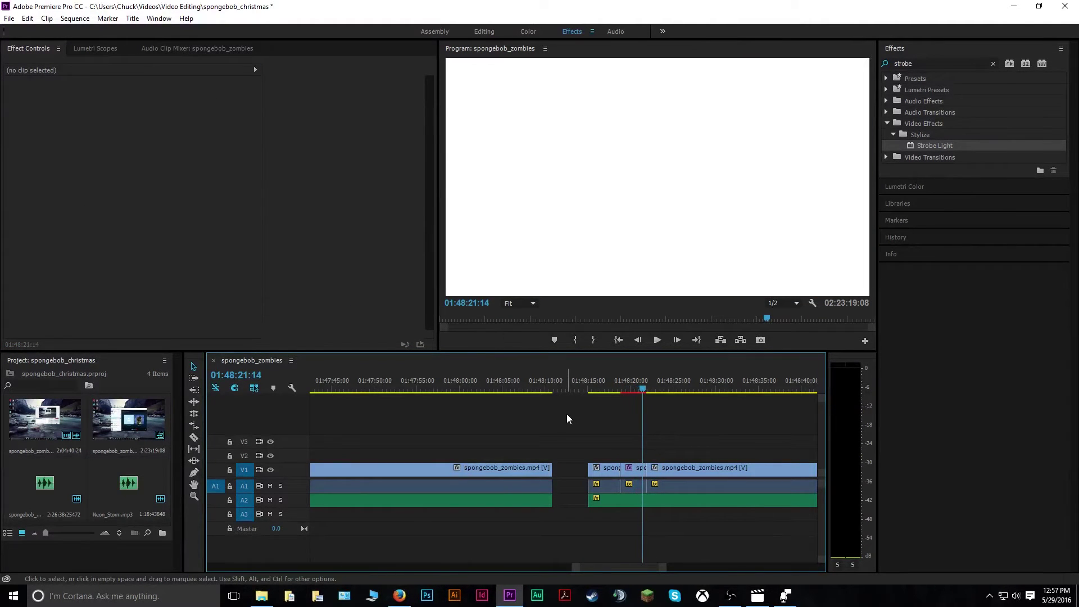
key("space")
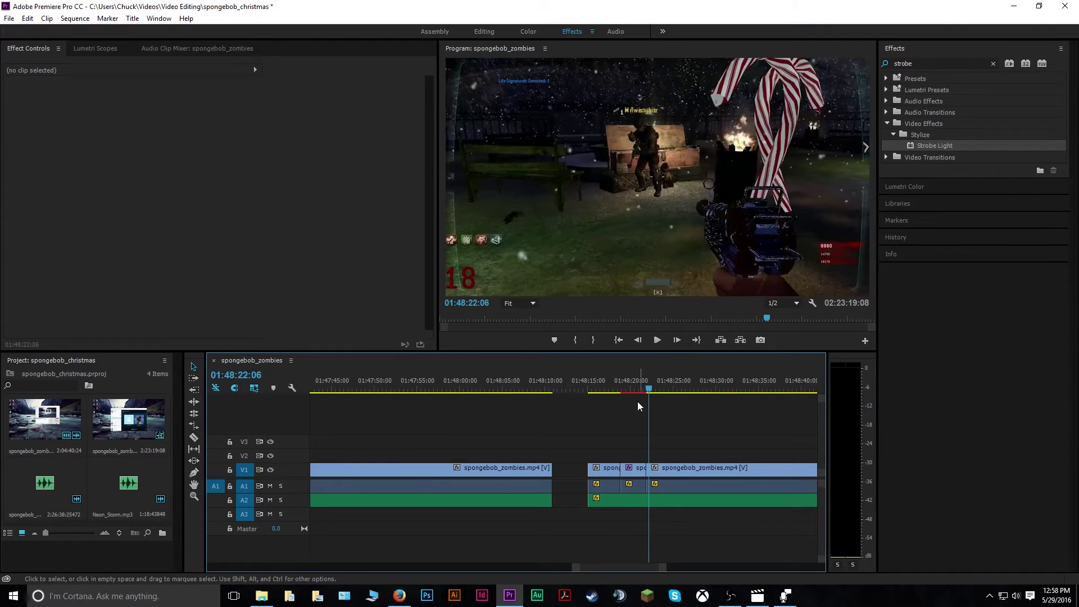
Set Strobe Light's Blend With Original to 25% on the short piece
left_click(633, 483)
left_click(144, 164)
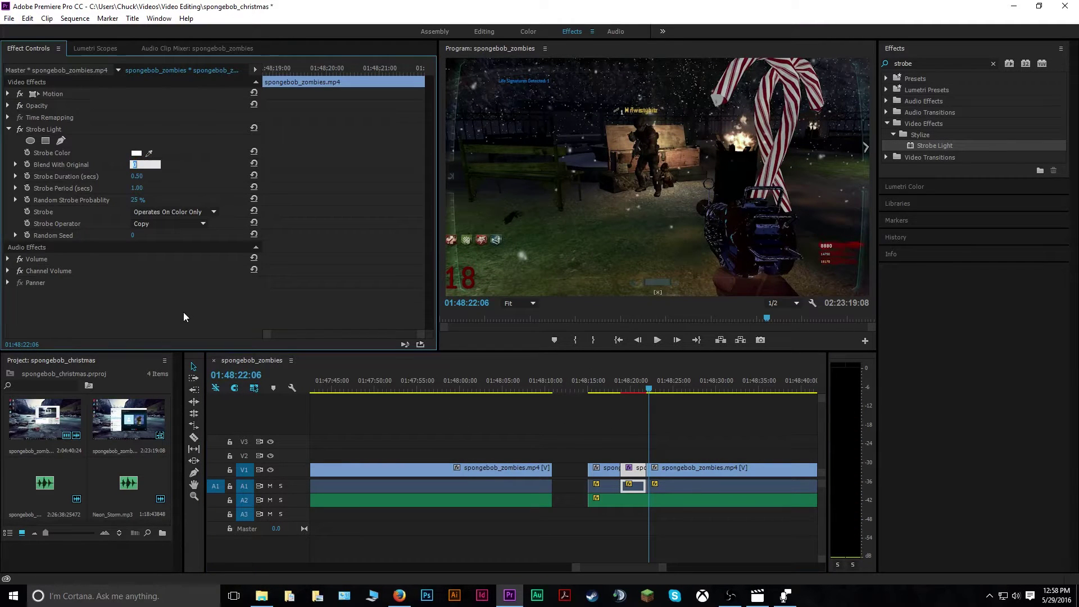
type("25")
key("Return")
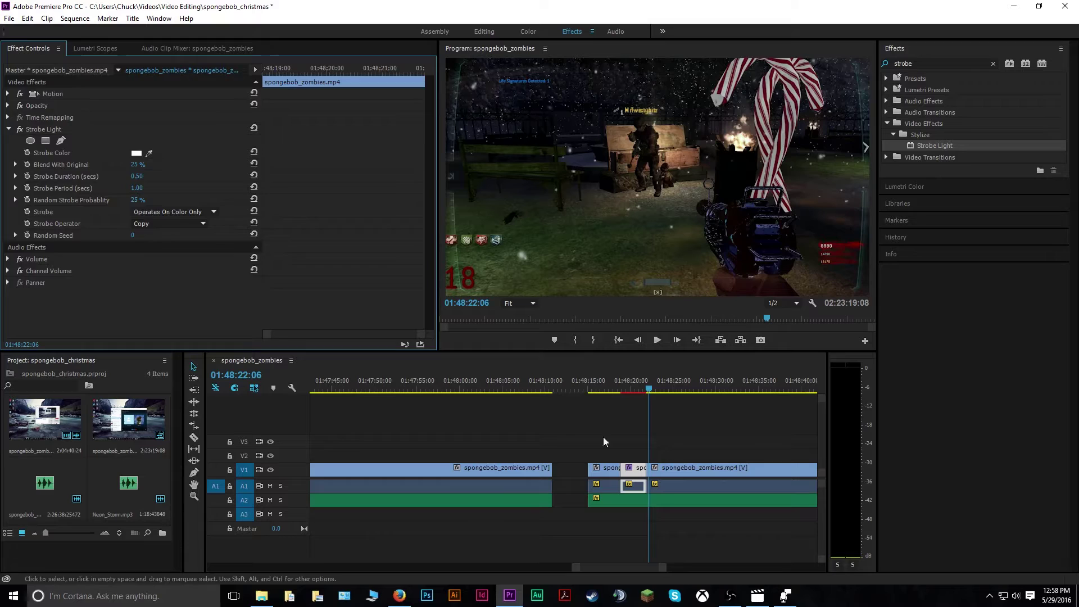
Rewind to 01:48:18:18 and play back the softer, washed-out strobe
left_click(606, 441)
left_click_drag(648, 393, 617, 388)
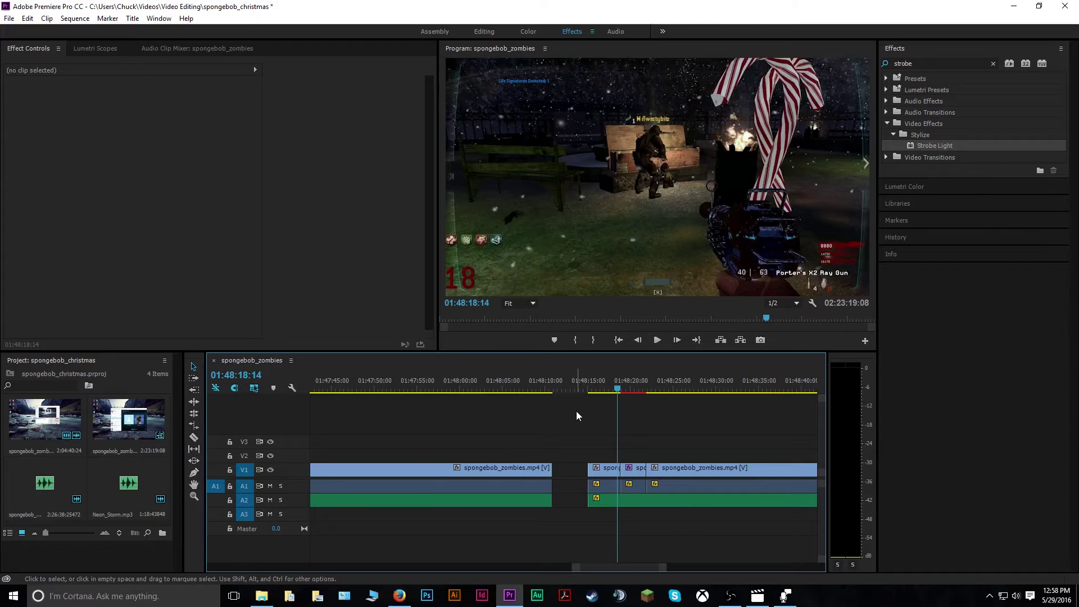
key("space")
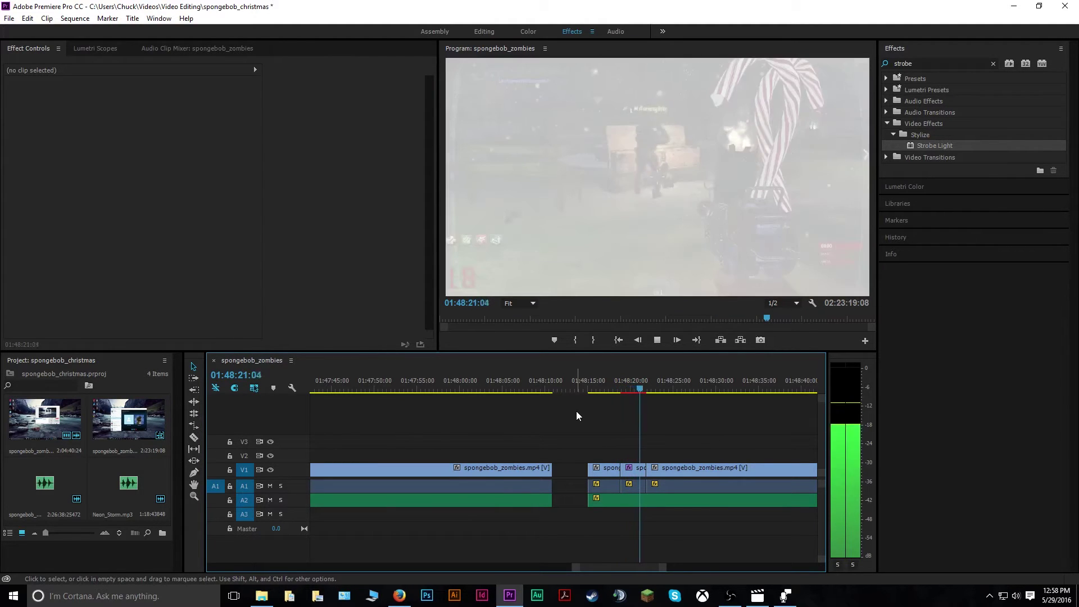
key("space")
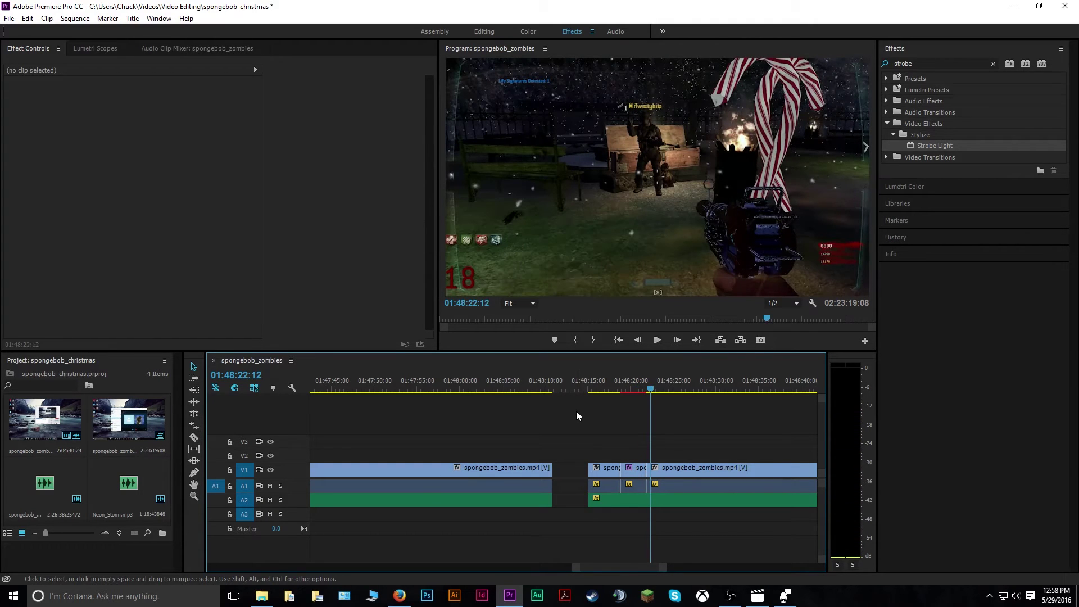
Set the Strobe Operator to Multiply and preview it from 01:48:18:24
left_click(633, 486)
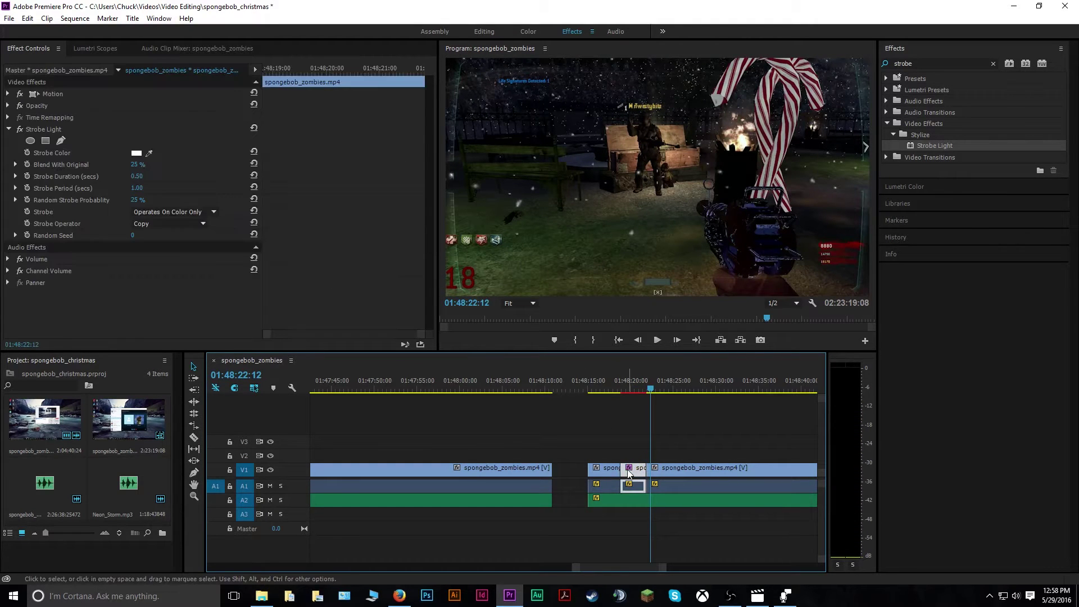
left_click(203, 224)
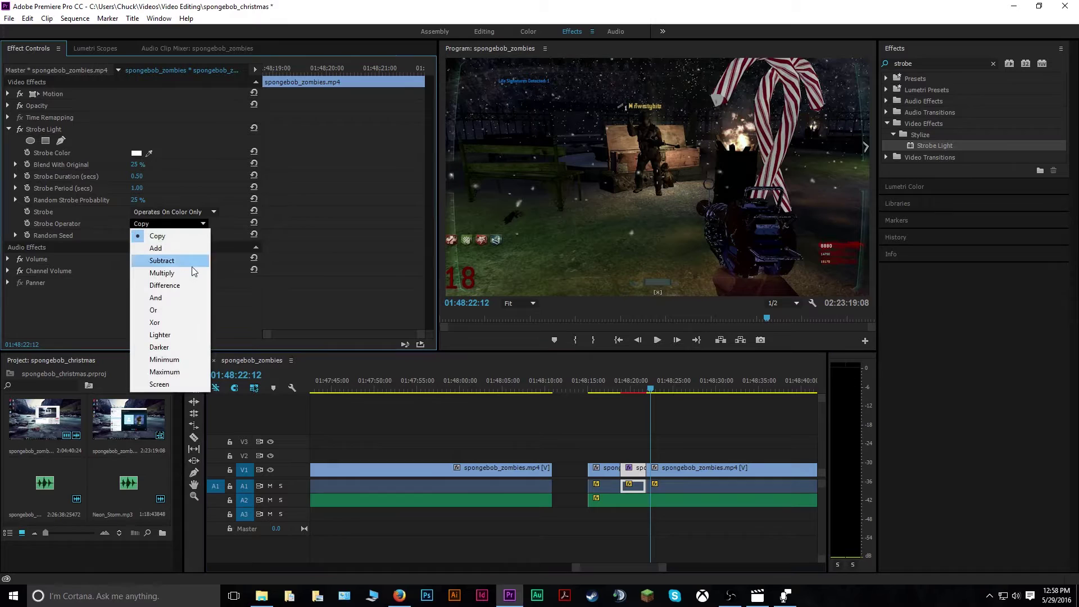
left_click(176, 274)
left_click(613, 424)
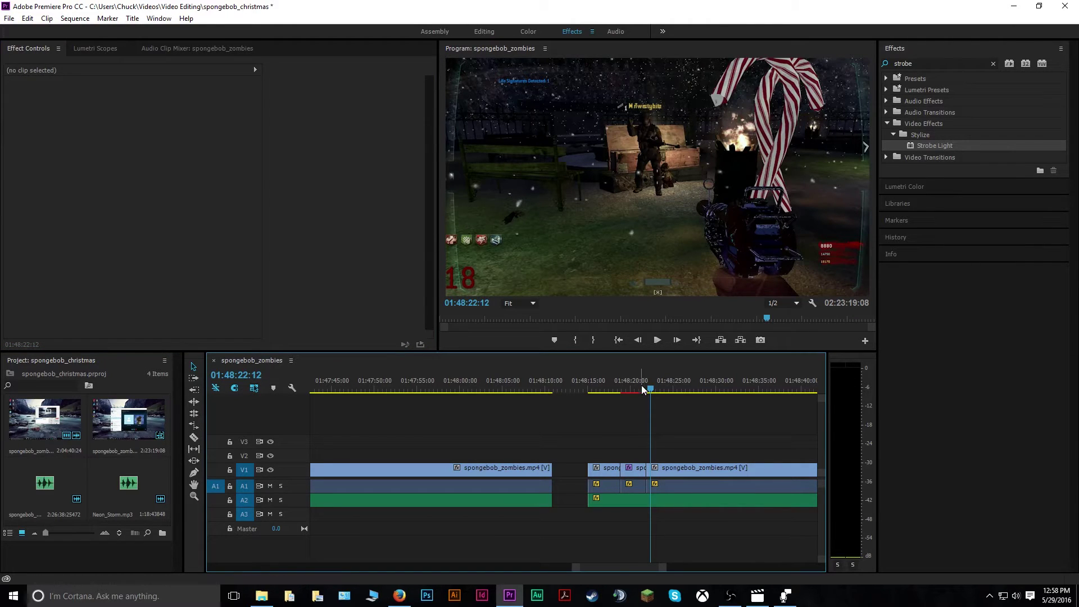
left_click_drag(644, 392, 619, 386)
key("space")
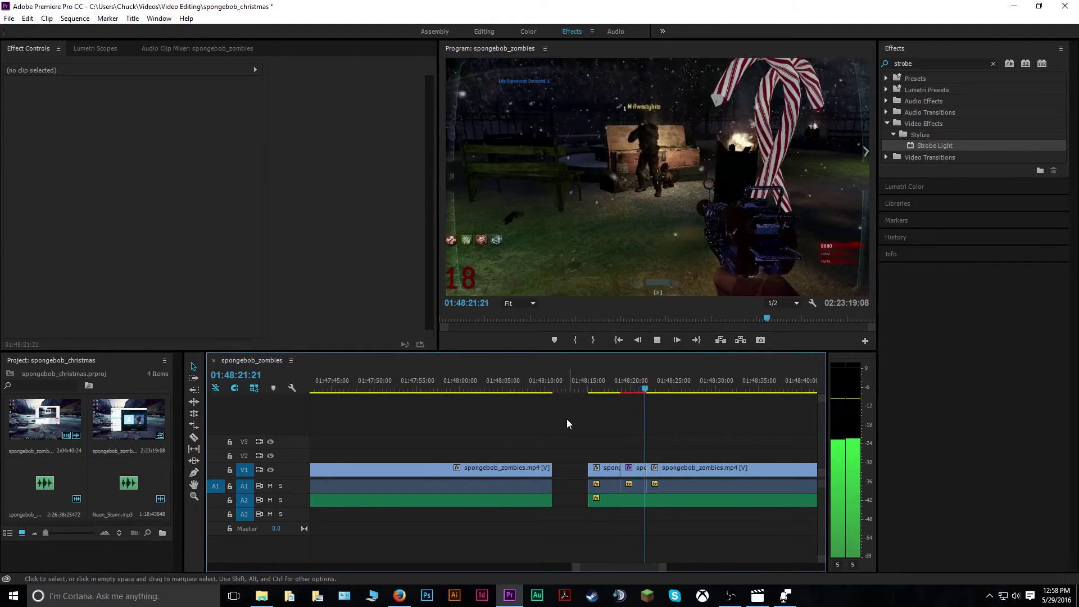
key("space")
Switch the Strobe Operator to Difference and preview the inverted flashes
left_click(633, 485)
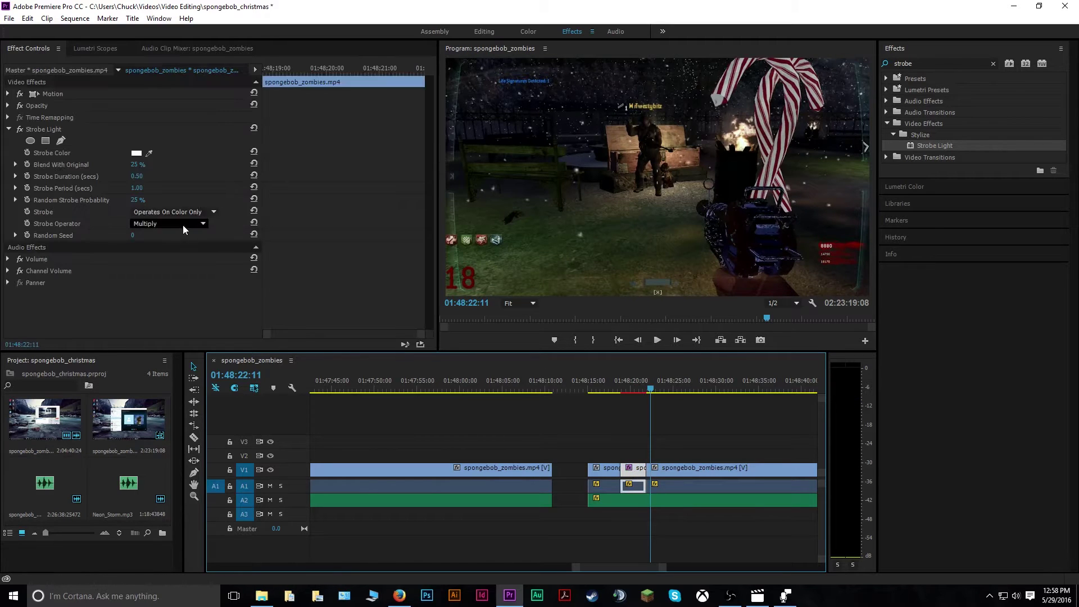
left_click(184, 226)
left_click(180, 285)
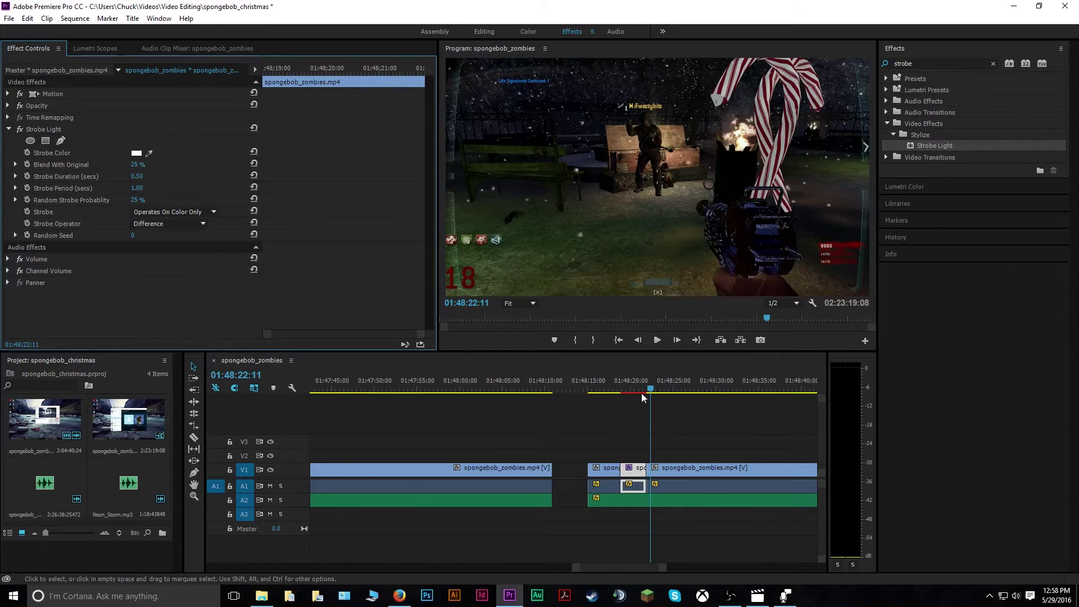
left_click_drag(642, 393, 631, 394)
left_click(580, 412)
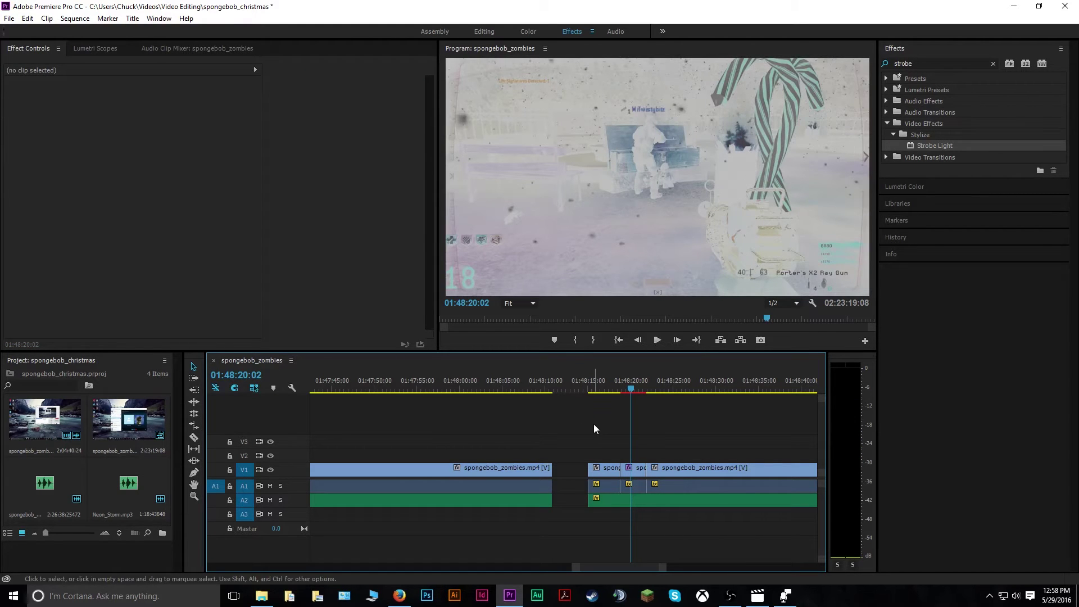
key("space")
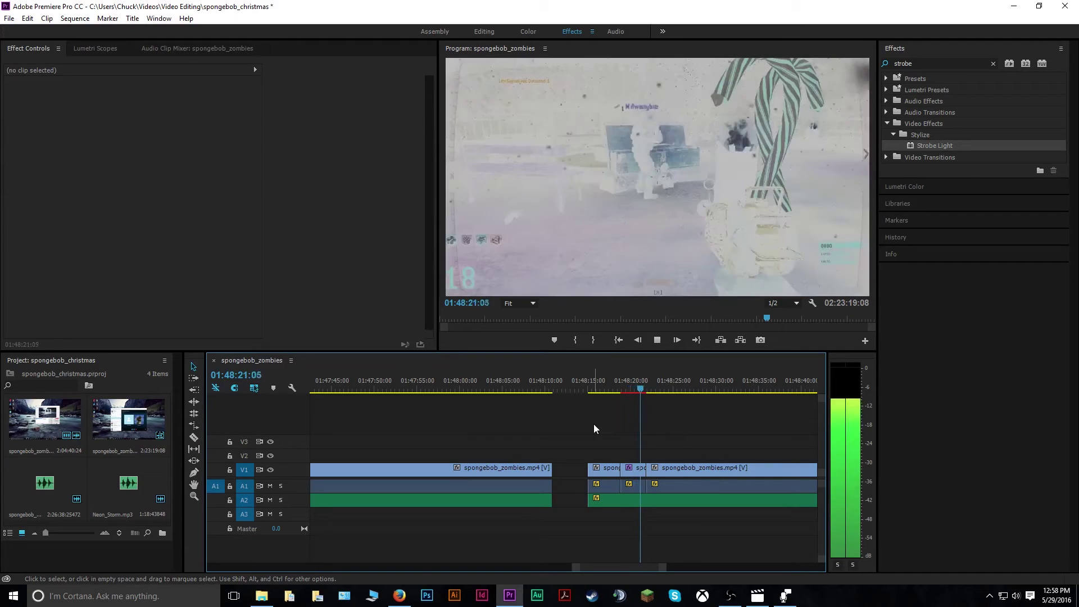
key("space")
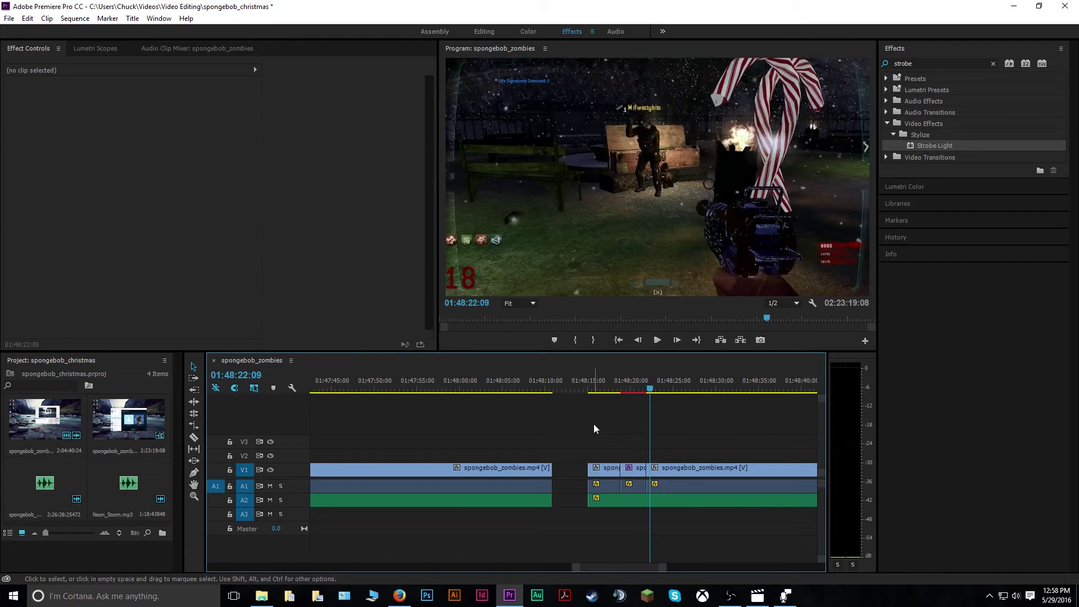
Set the Strobe Operator back to Copy and play the segment again
left_click_drag(645, 392, 620, 392)
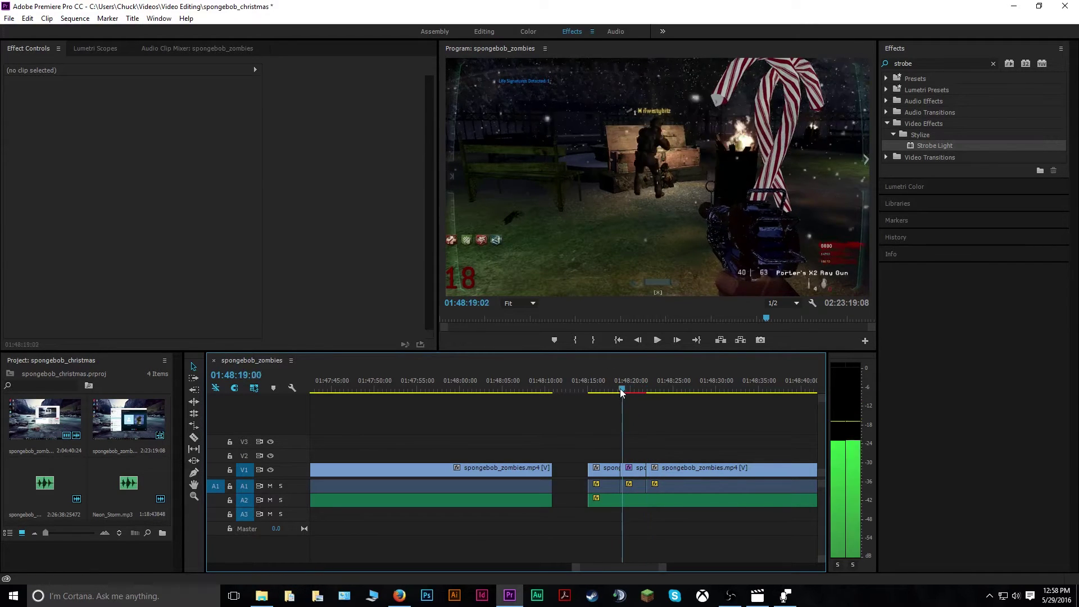
left_click(636, 468)
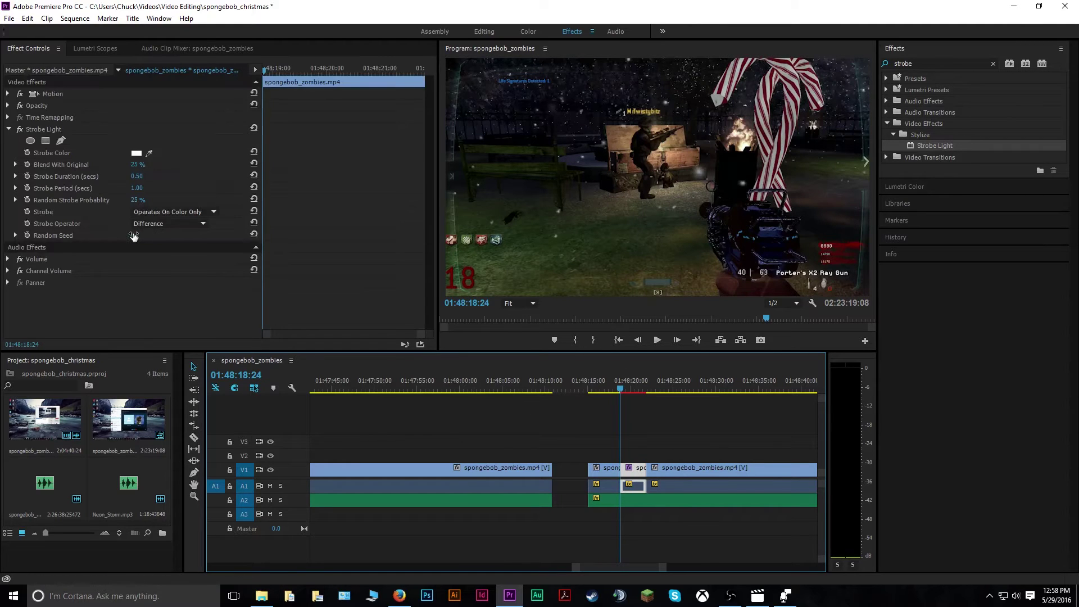
left_click(168, 224)
left_click(175, 236)
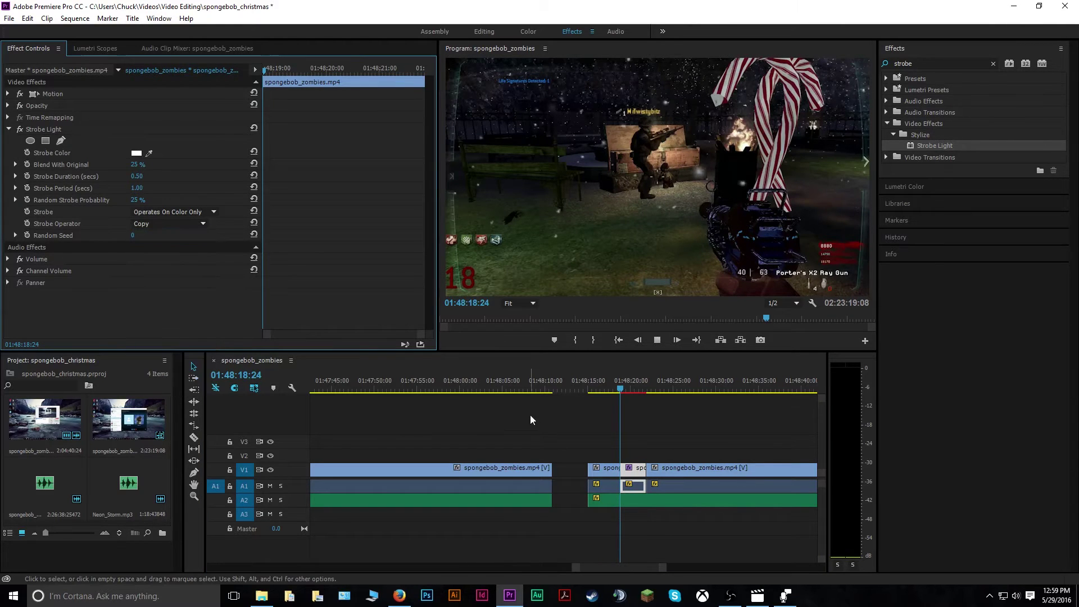
key("space")
left_click(574, 403)
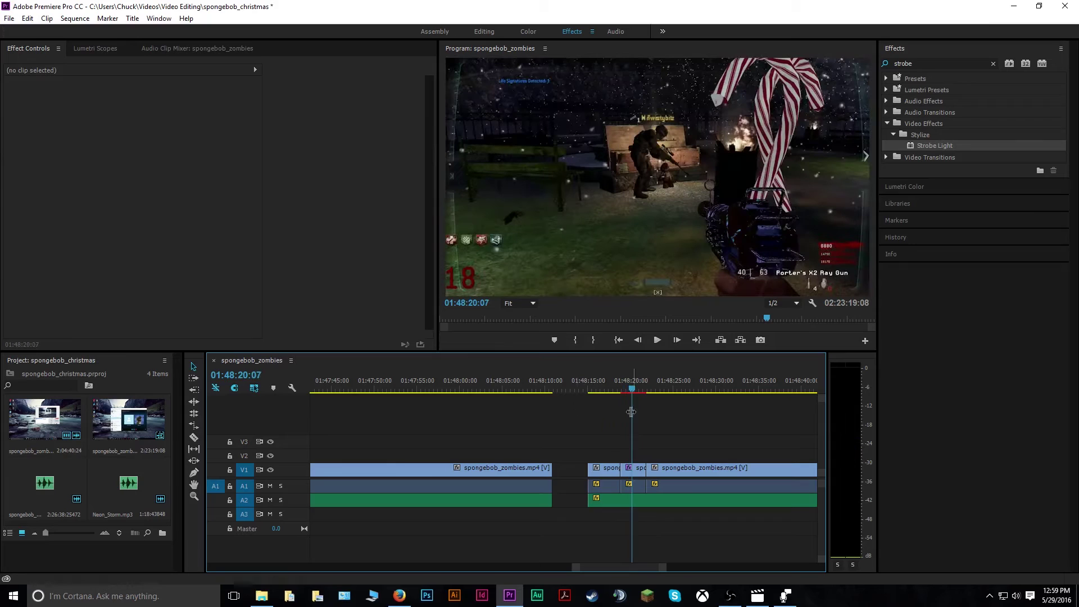
Select the short piece and play a brief moment of its current strobe
left_click(641, 469)
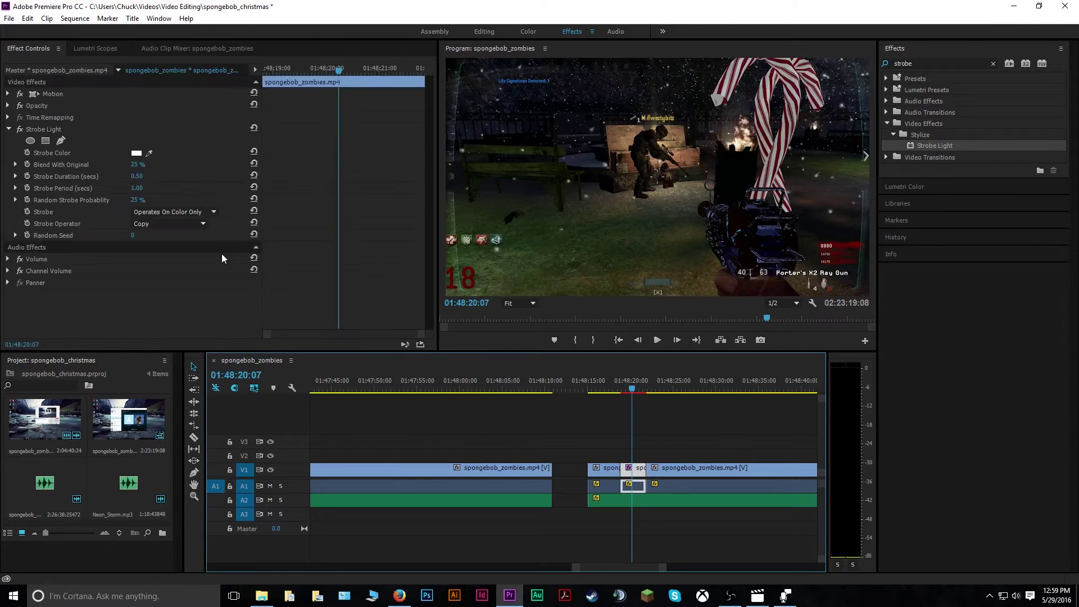
left_click(554, 416)
key("space")
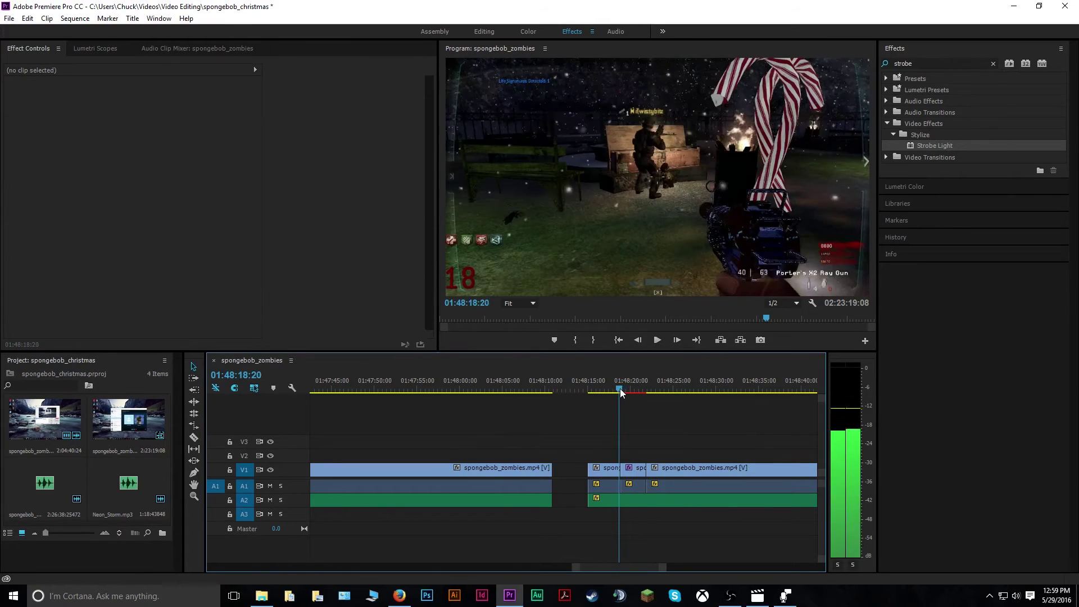
key("space")
Set Strobe Duration to 2.00 seconds, preview it, and reselect the piece from 01:48:18:20
left_click(633, 485)
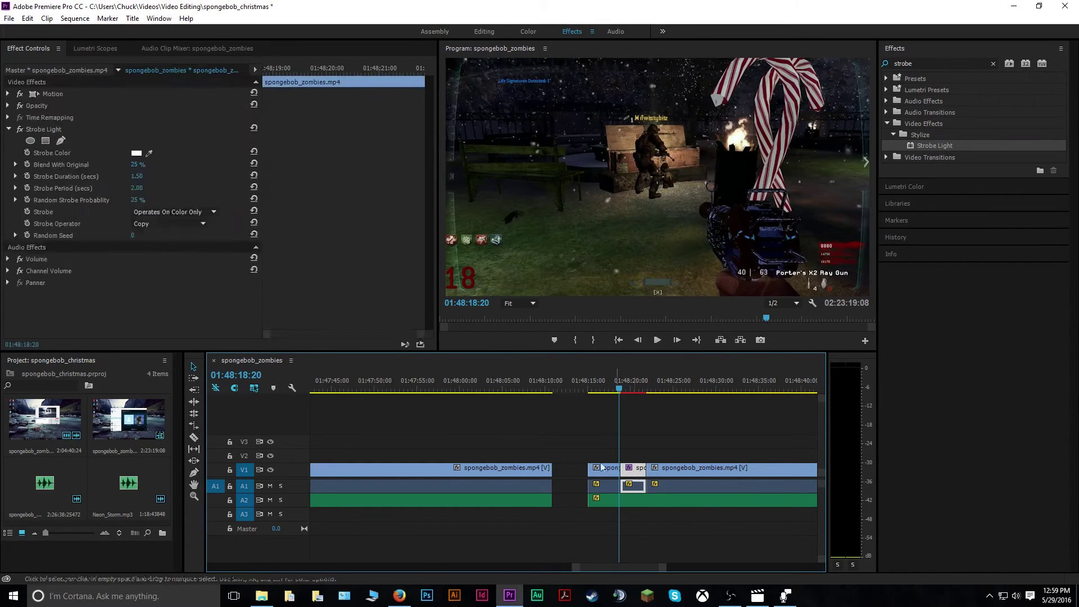
left_click(136, 176)
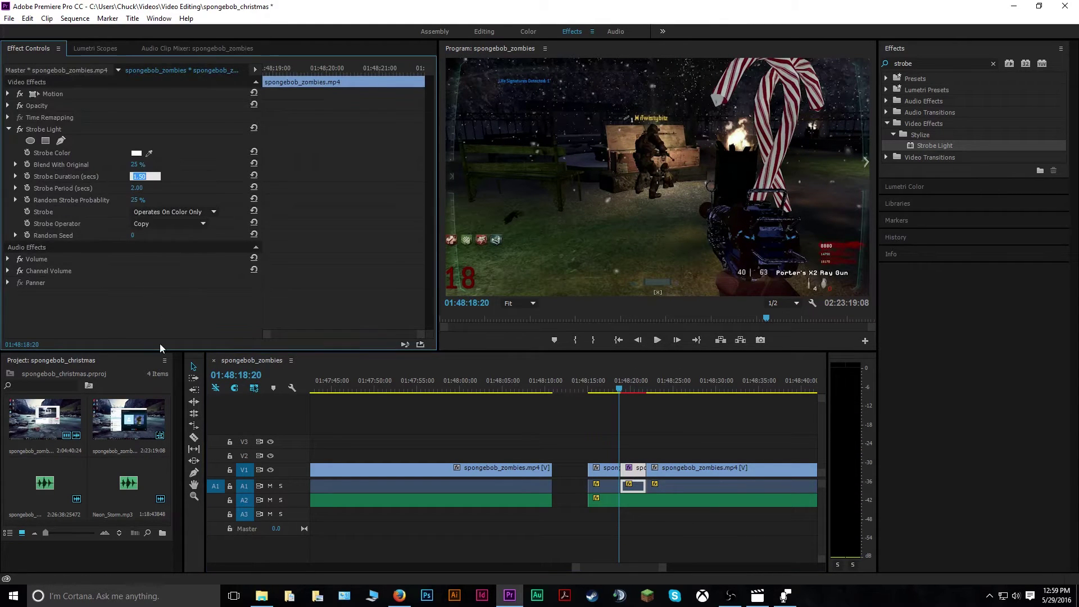
type("0.5")
key("Return")
left_click(501, 415)
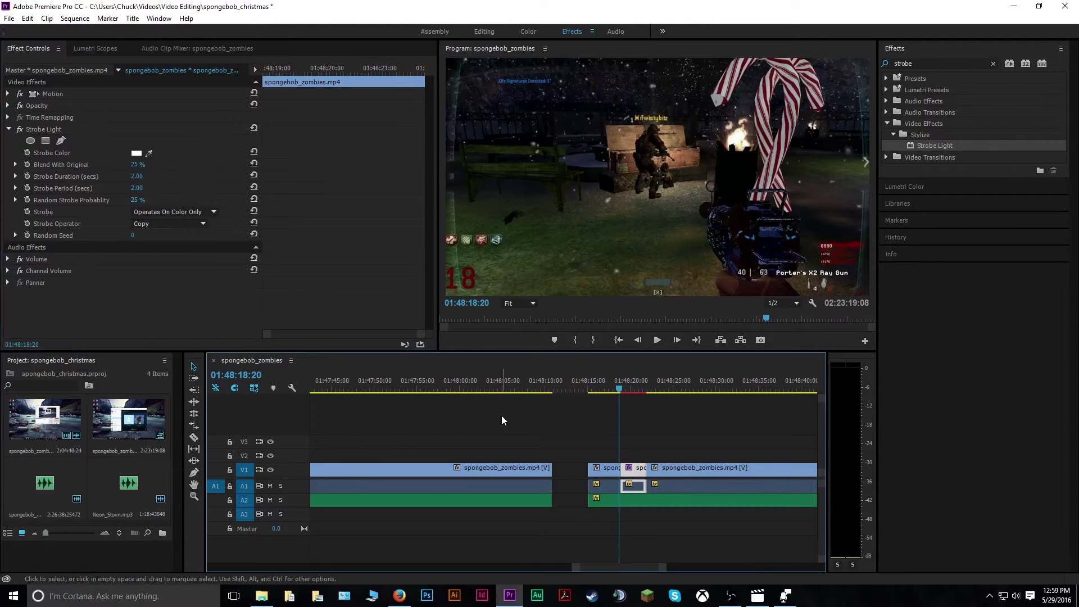
key("space")
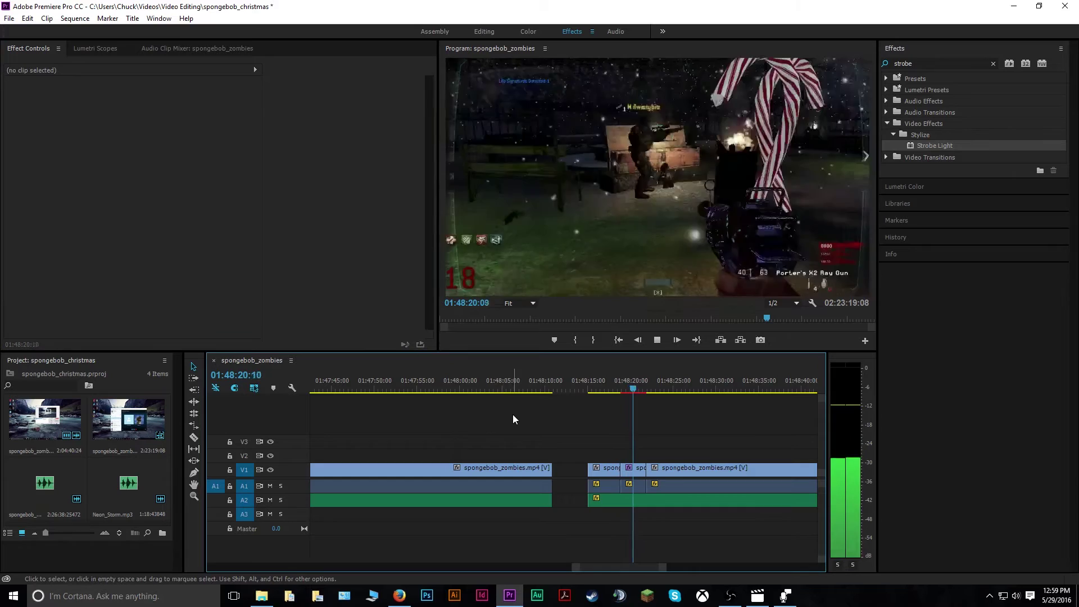
key("space")
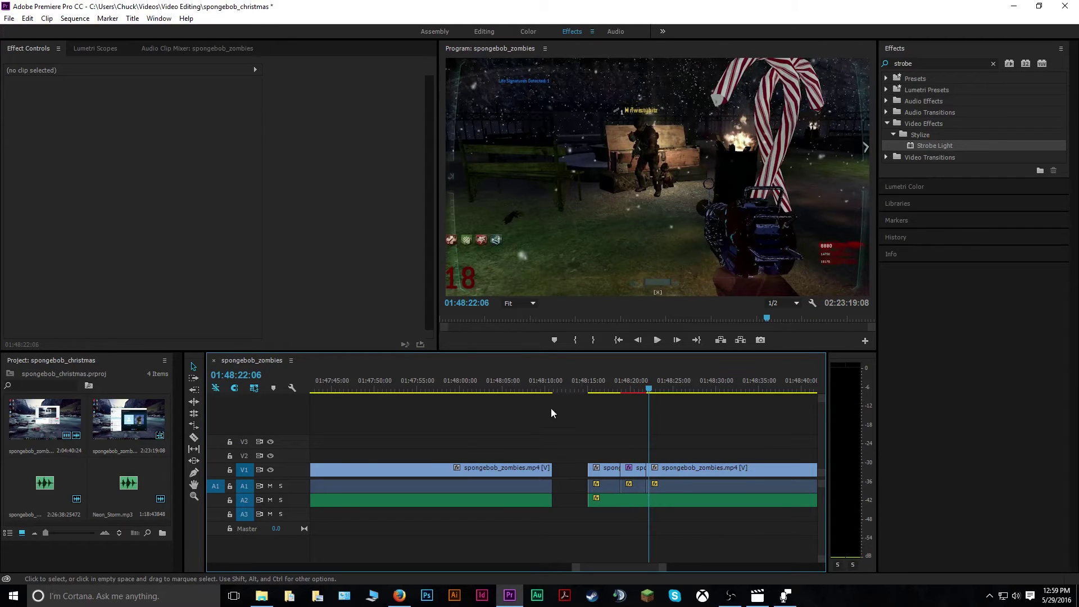
left_click_drag(650, 390, 619, 390)
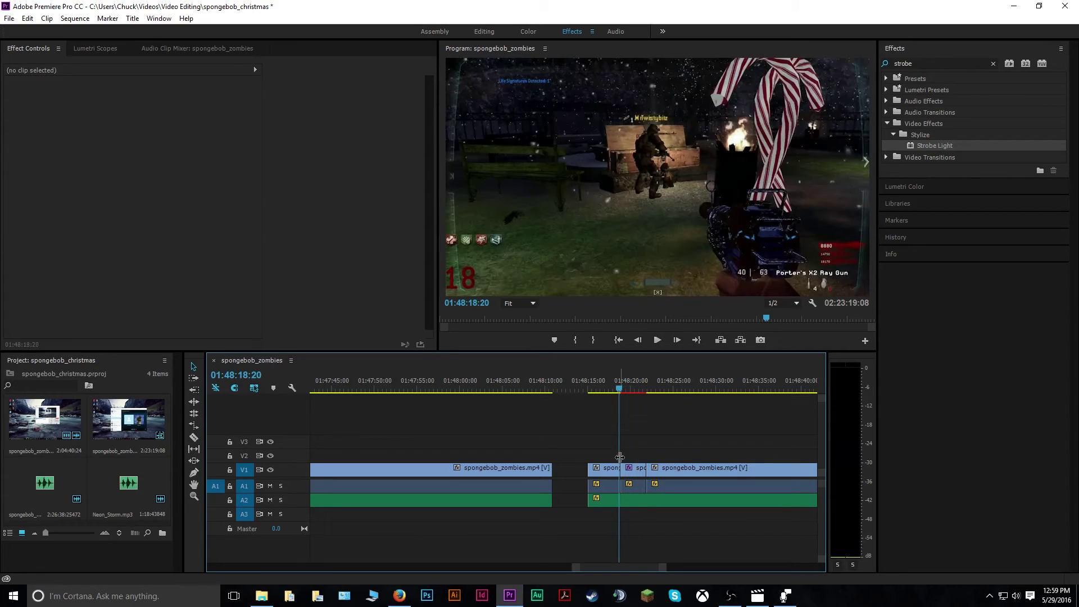
left_click(633, 484)
left_click(623, 386)
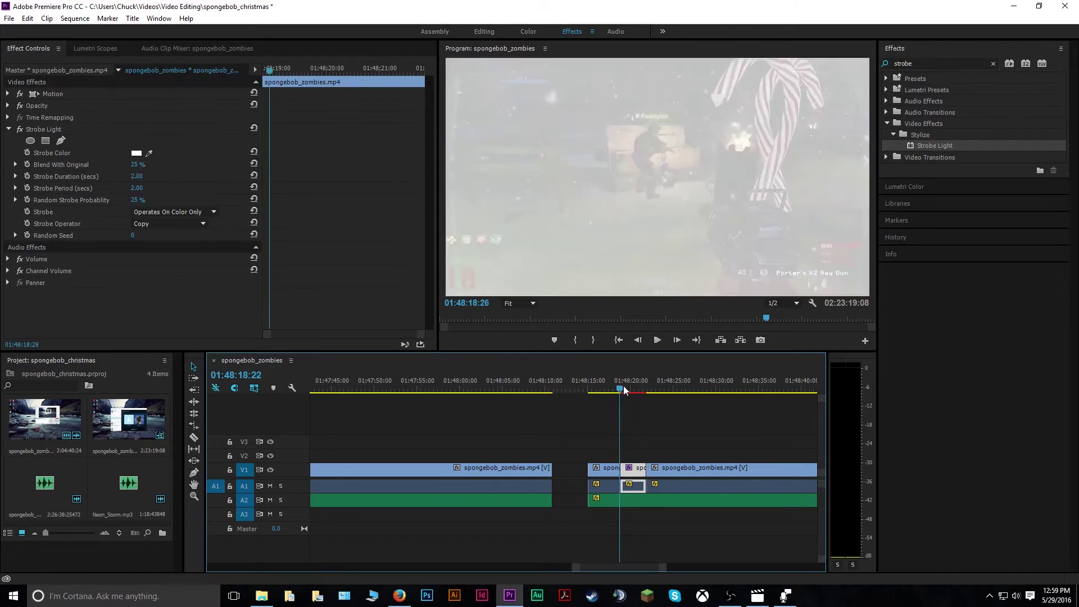
left_click(137, 154)
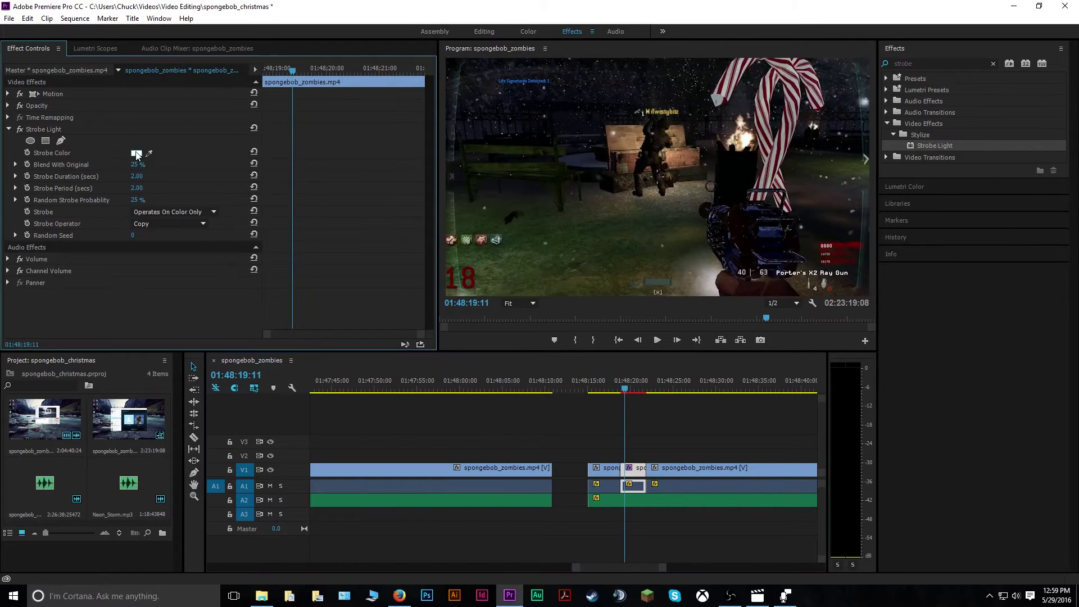
left_click_drag(583, 352, 532, 357)
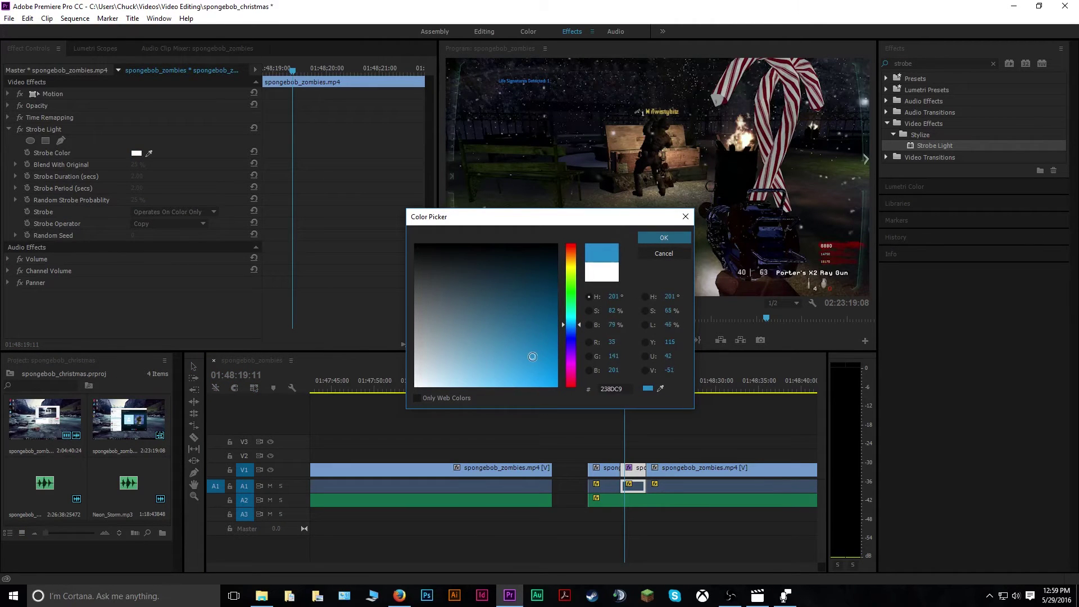
left_click(663, 236)
left_click(620, 392)
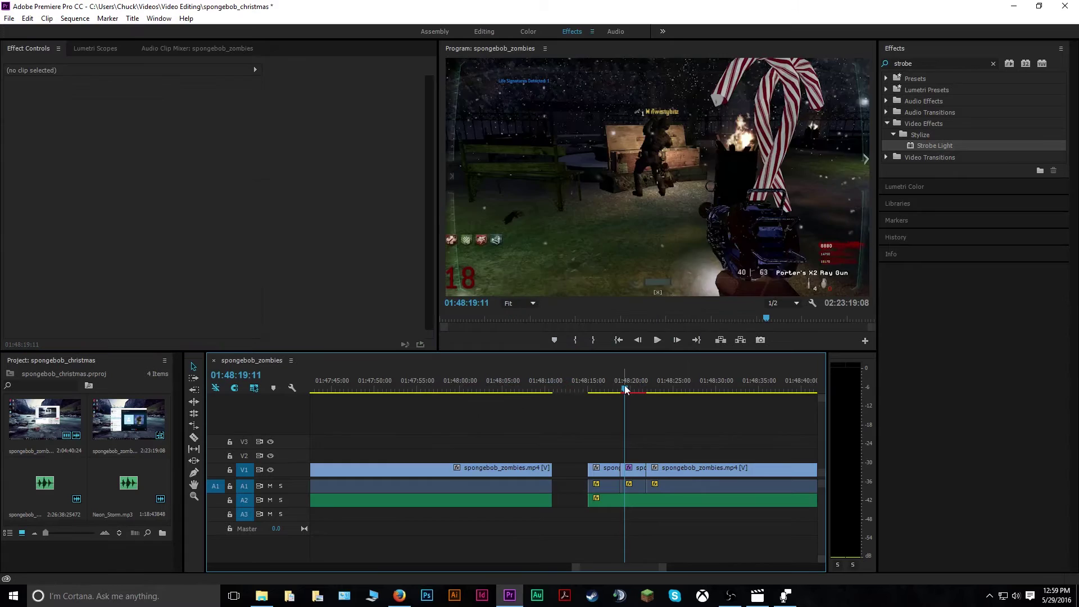
key("space")
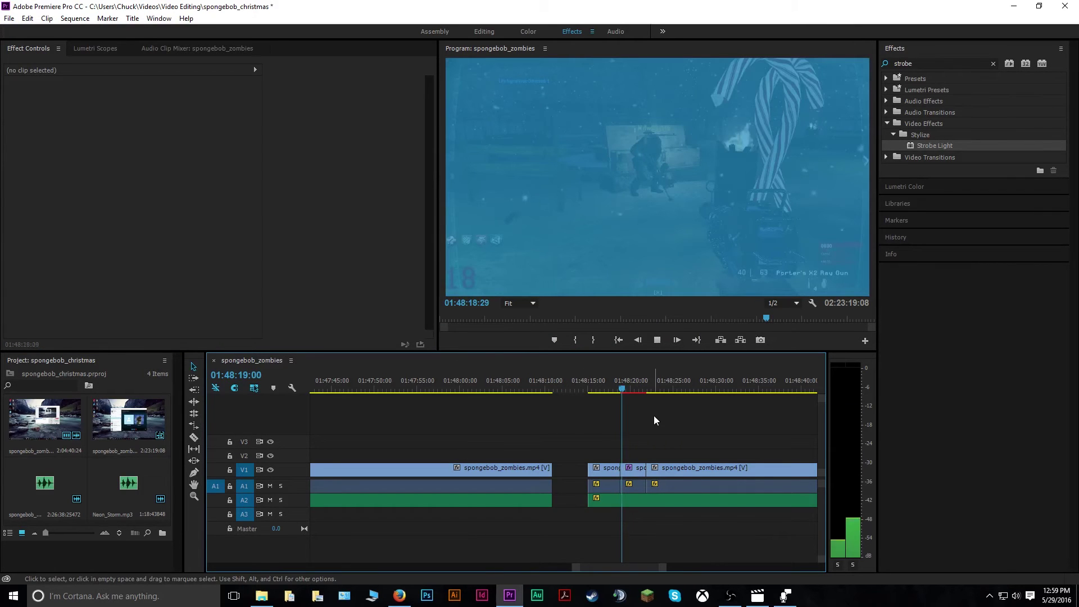
key("space")
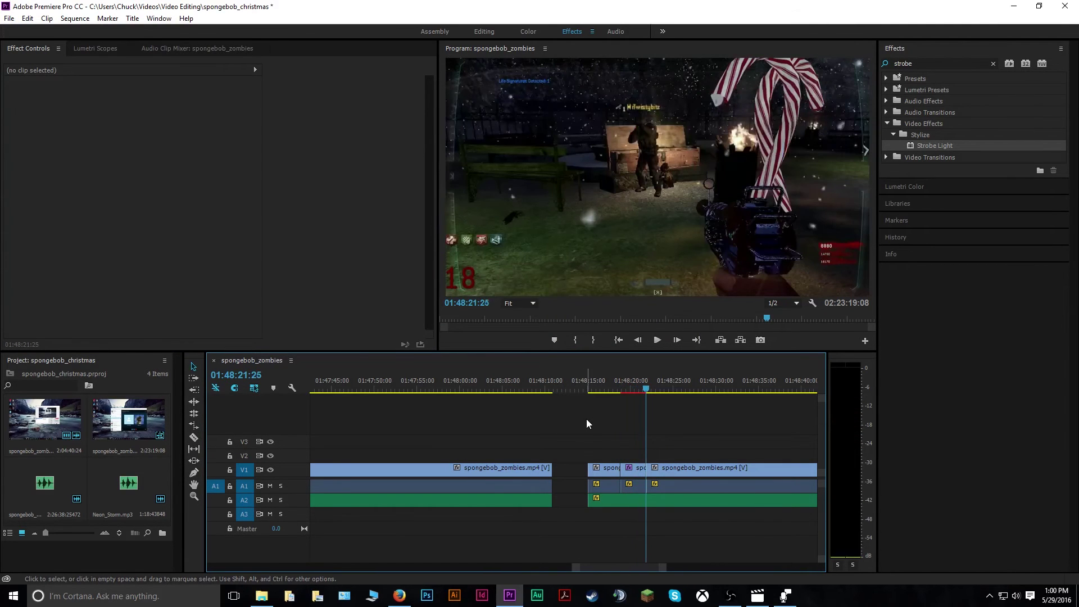
left_click(580, 420)
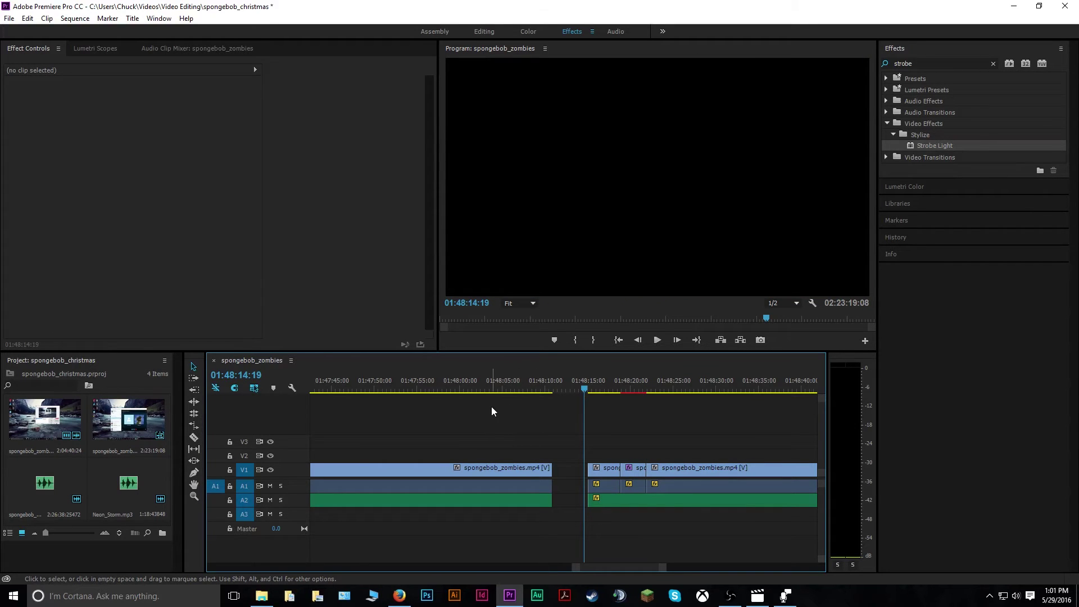
Cut the gameplay clip twice near 01:25:00 and move the middle piece to V3
left_click(494, 389)
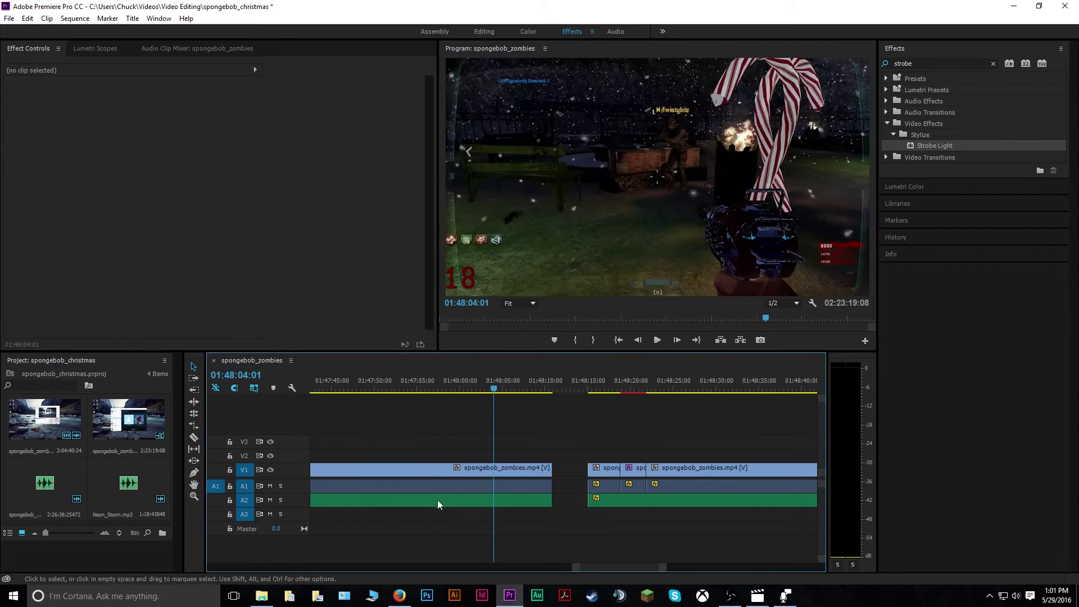
left_click_drag(495, 393, 379, 394)
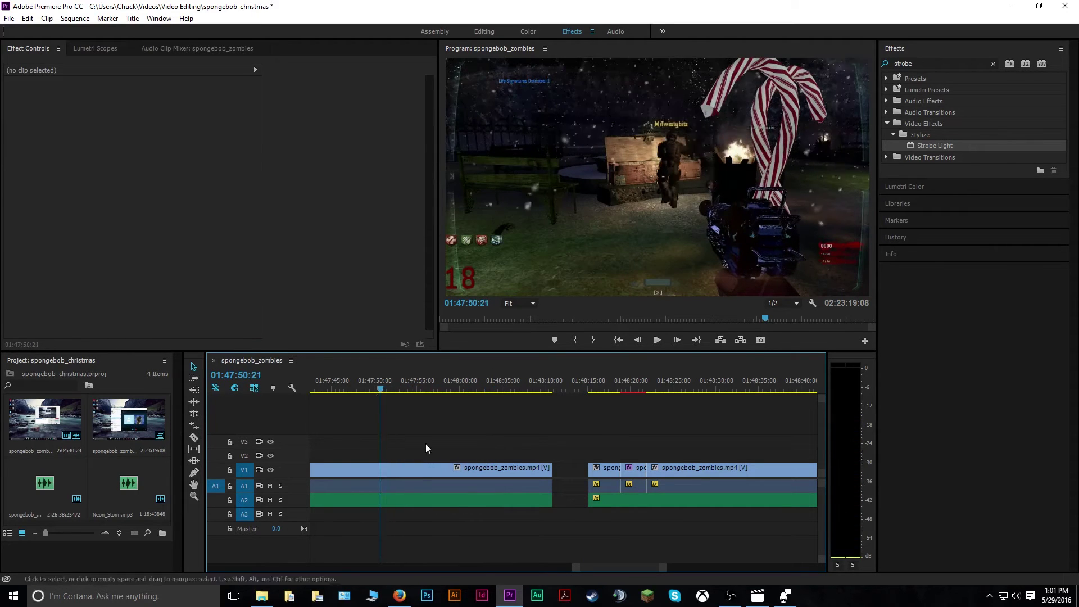
left_click(570, 568)
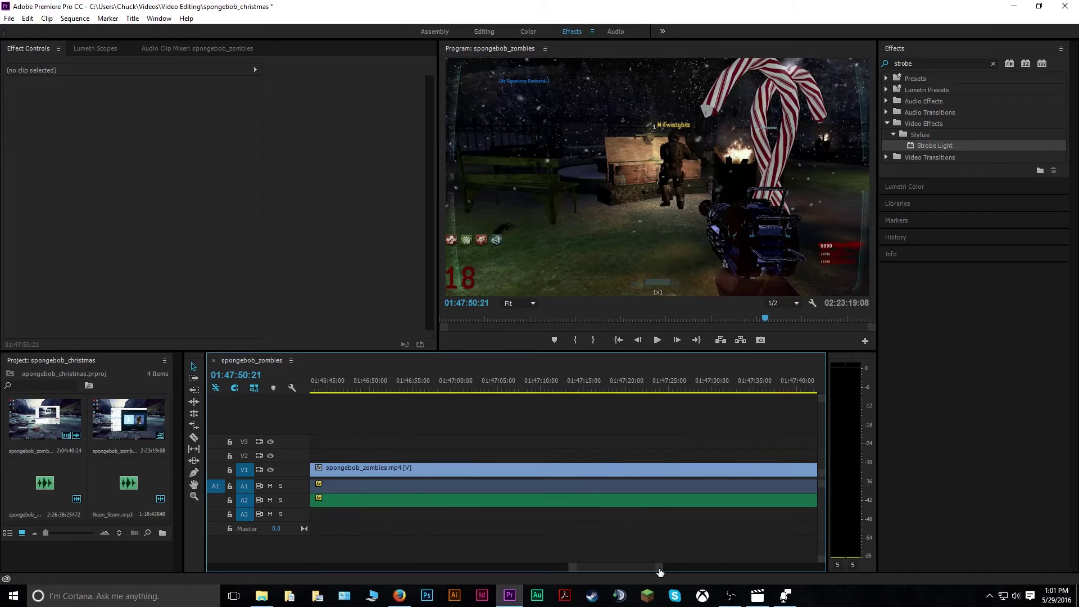
mouse_move(660, 571)
left_mouse_down()
mouse_move(759, 570)
mouse_move(655, 571)
left_mouse_up()
key("c")
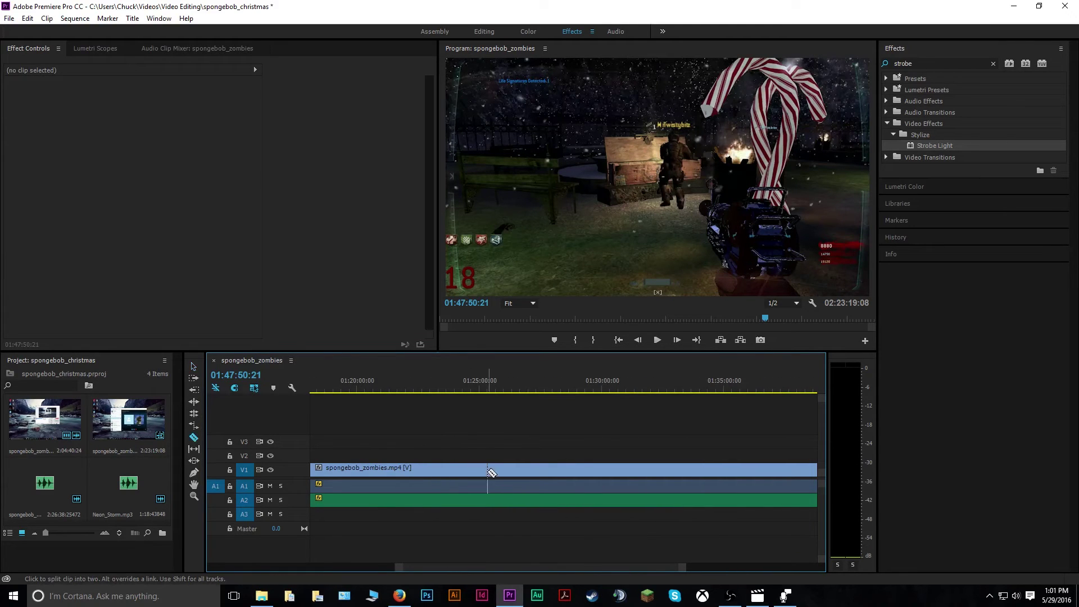
left_click(487, 472)
left_click(423, 471)
key("v")
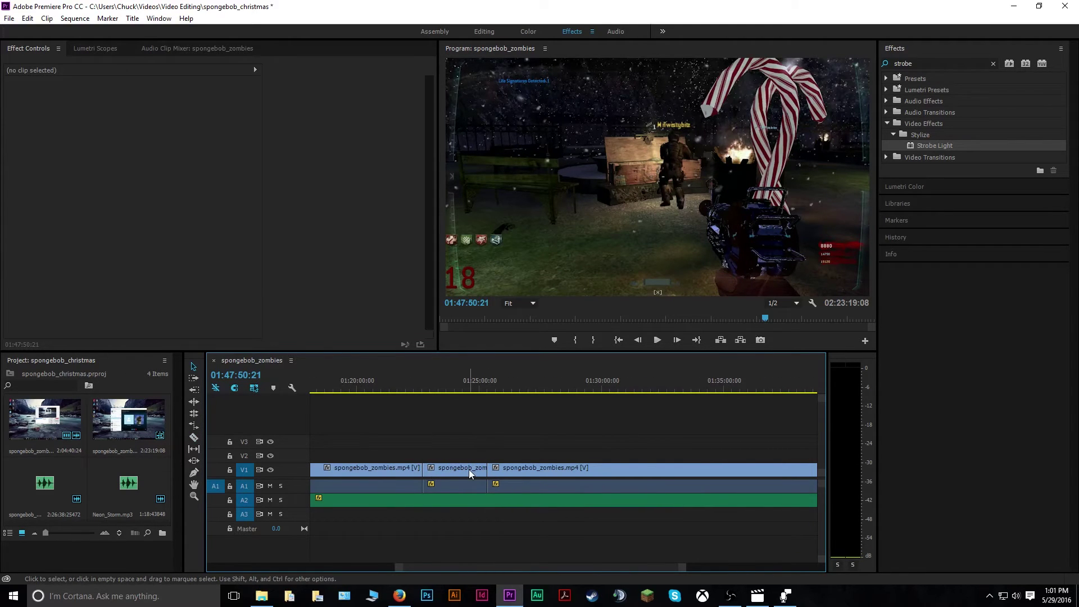
left_click_drag(469, 470, 689, 441)
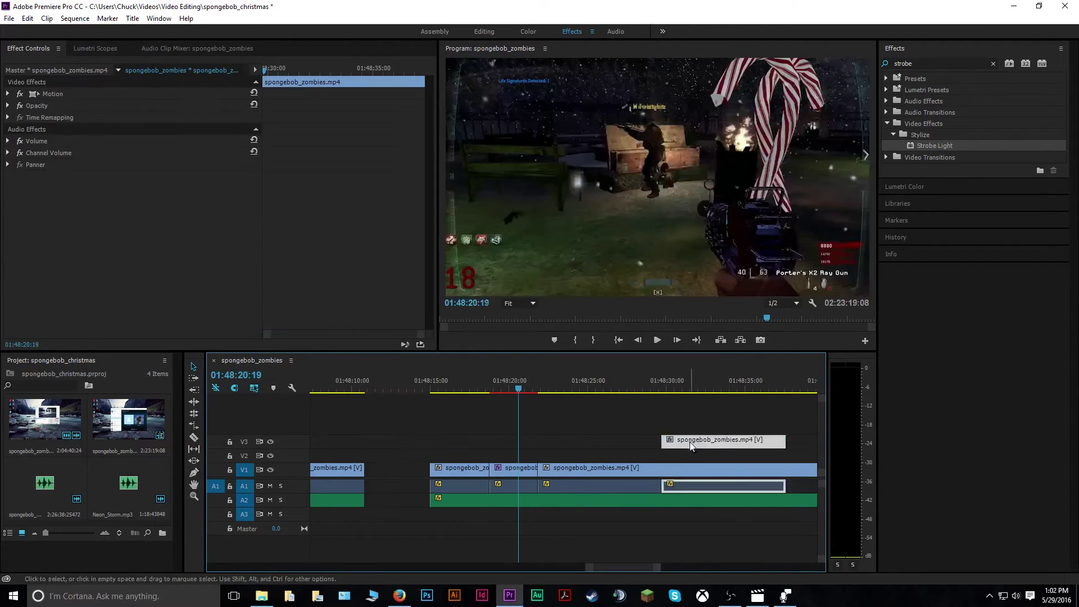
Unlink the moved clip from its audio and delete the leftover A1 audio
right_click(693, 486)
left_click(734, 204)
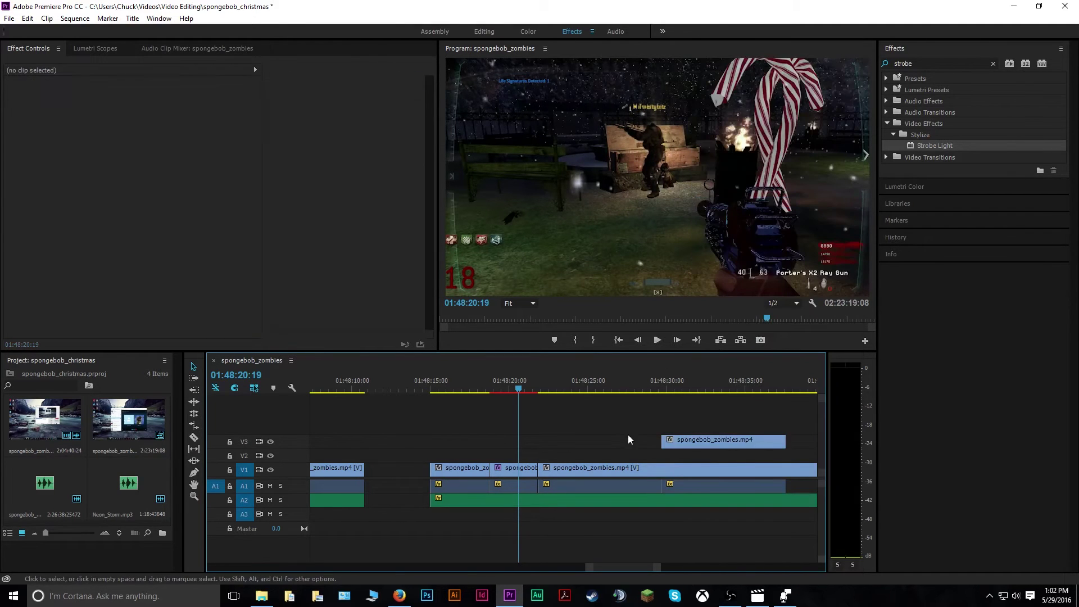
left_click(691, 493)
key("Delete")
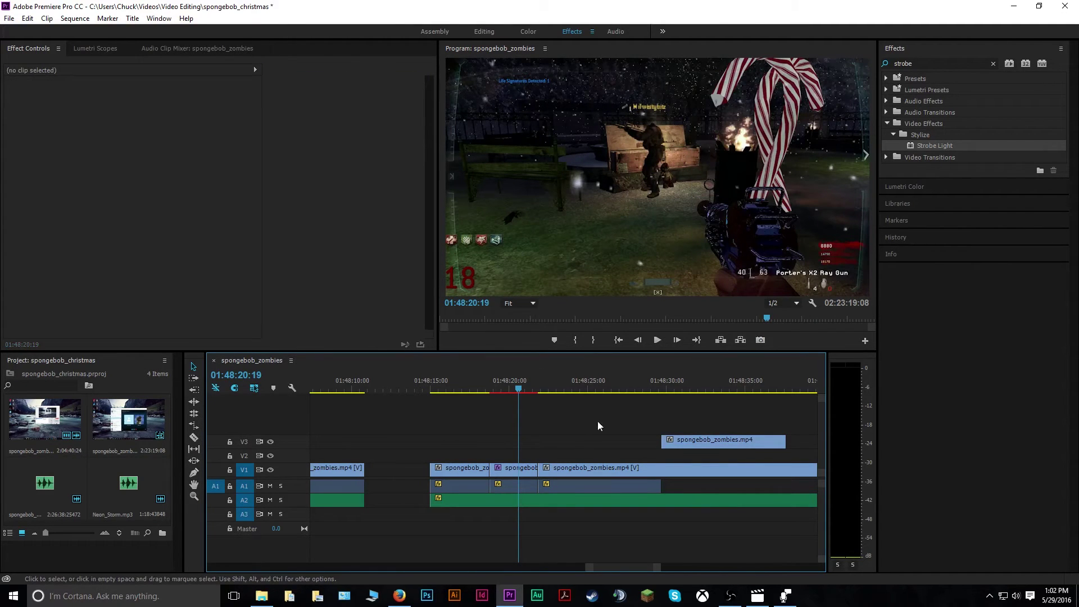
Place the clip on V2 over the strobed segment and trim off its tail
left_click_drag(682, 440, 514, 453)
key("c")
left_click(537, 454)
key("v")
left_click(561, 453)
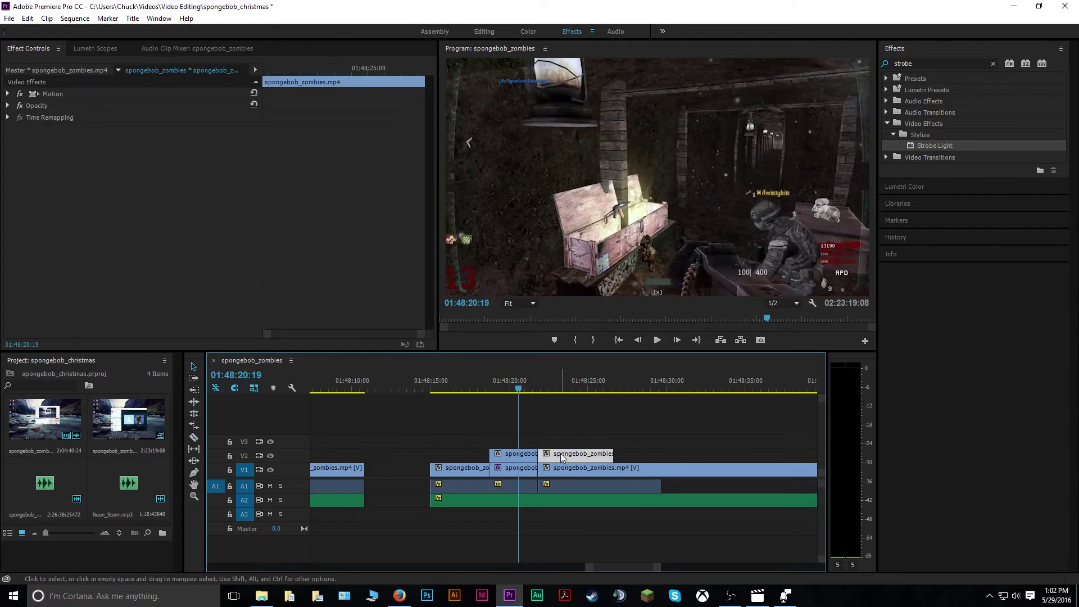
key("Delete")
left_click(498, 455)
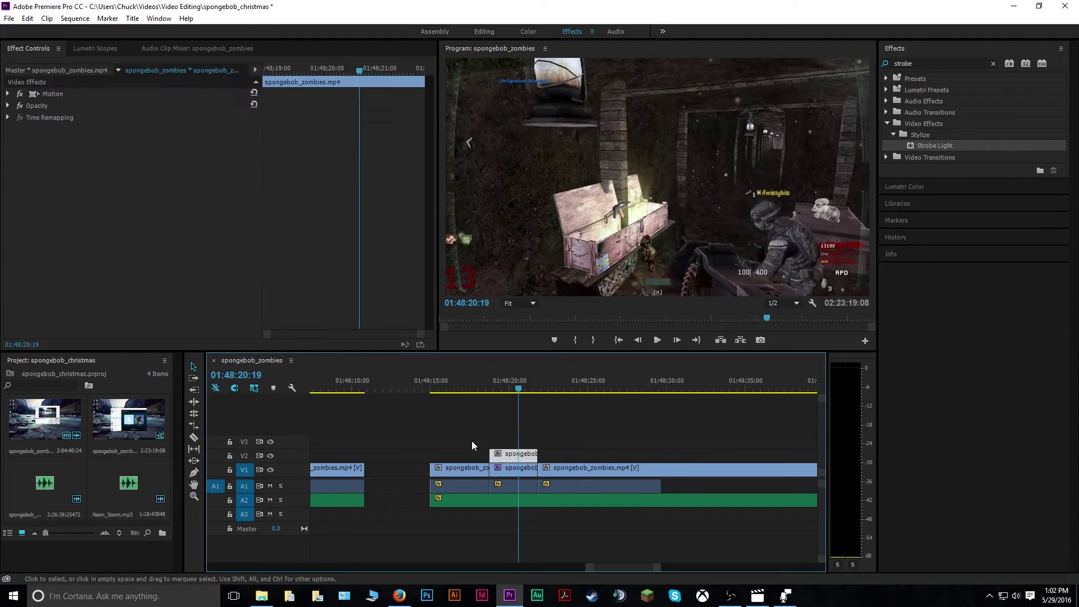
left_click(482, 31)
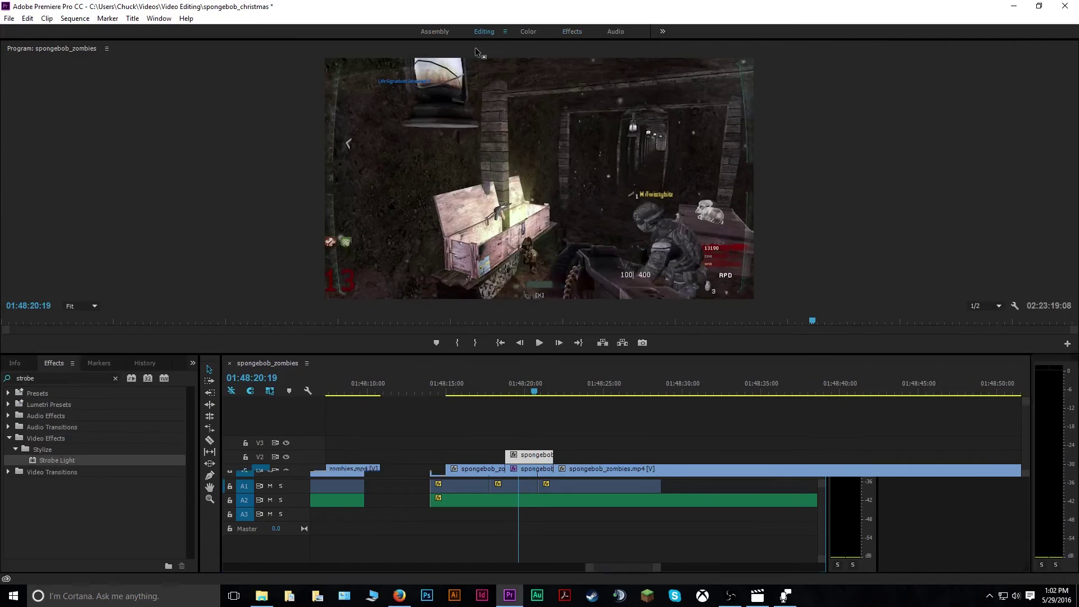
Apply Strobe Light to the V2 overlay with Strobe set to Makes Layer Transparent
left_click_drag(55, 460, 525, 463)
left_click(573, 32)
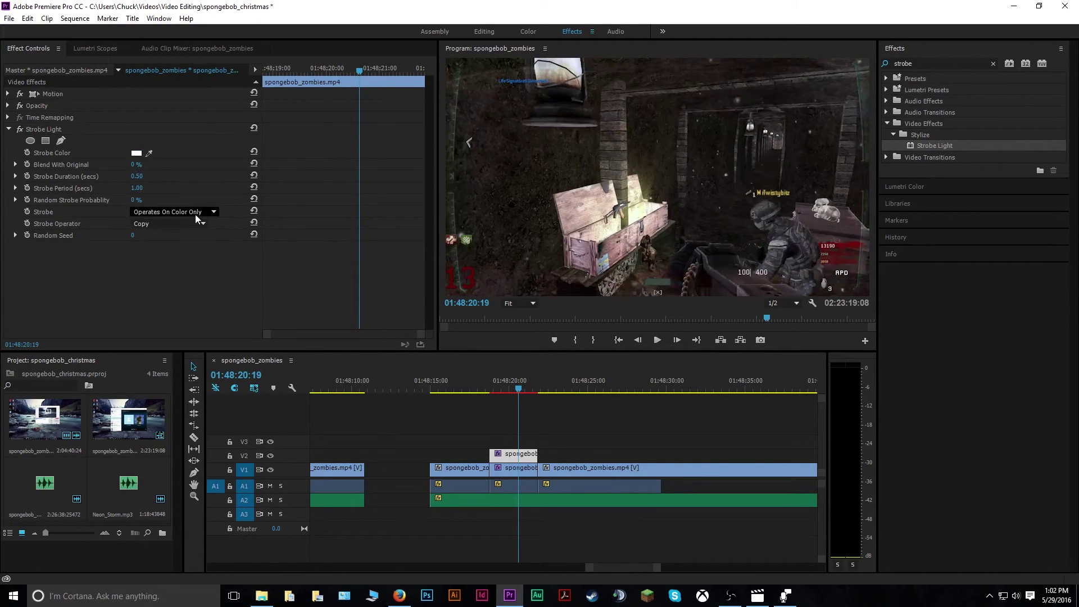
left_click(213, 213)
left_click(201, 237)
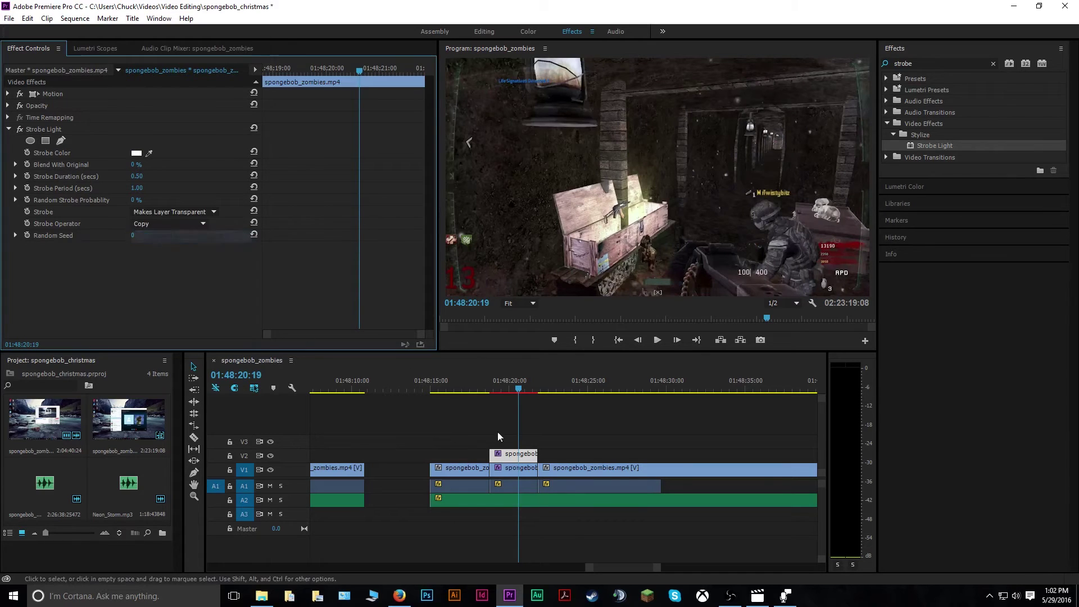
left_click(495, 413)
left_click(516, 392)
left_click_drag(516, 392, 484, 386)
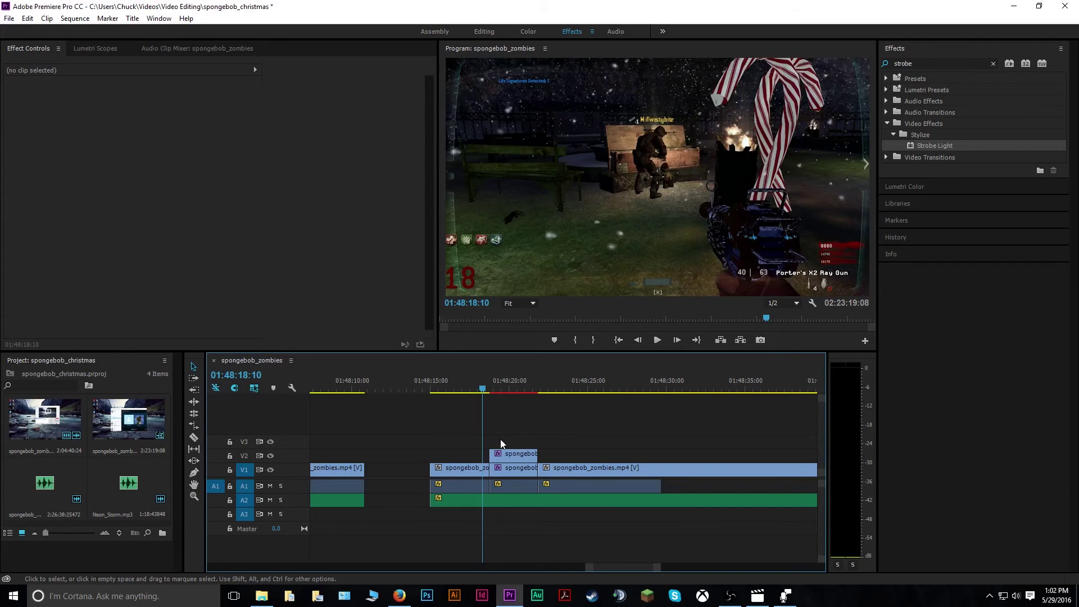
Set the overlay's Random Strobe Probability to 50%
left_click(503, 455)
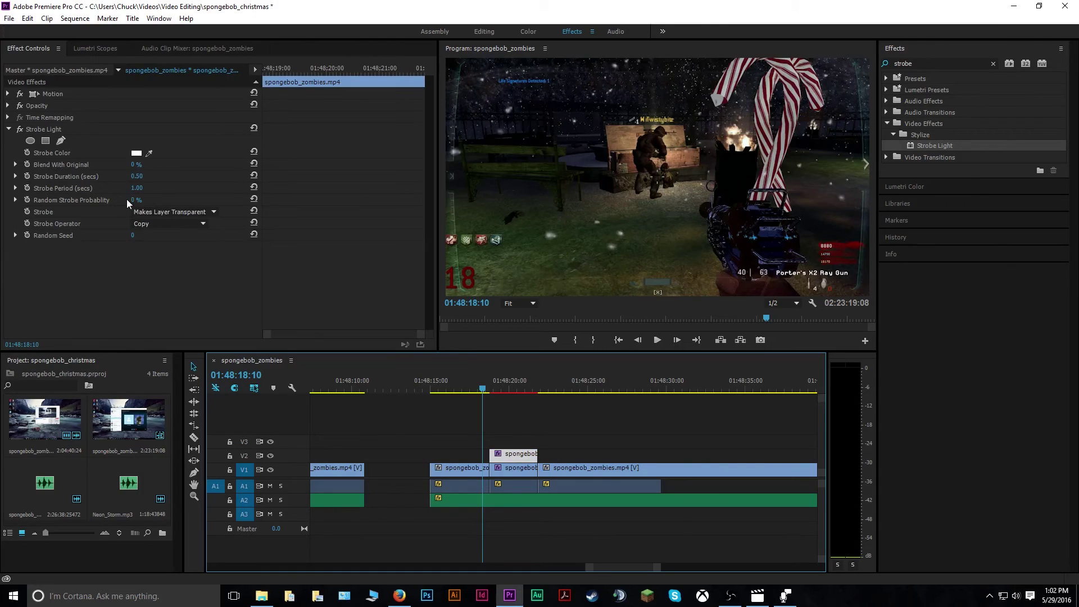
left_click(138, 201)
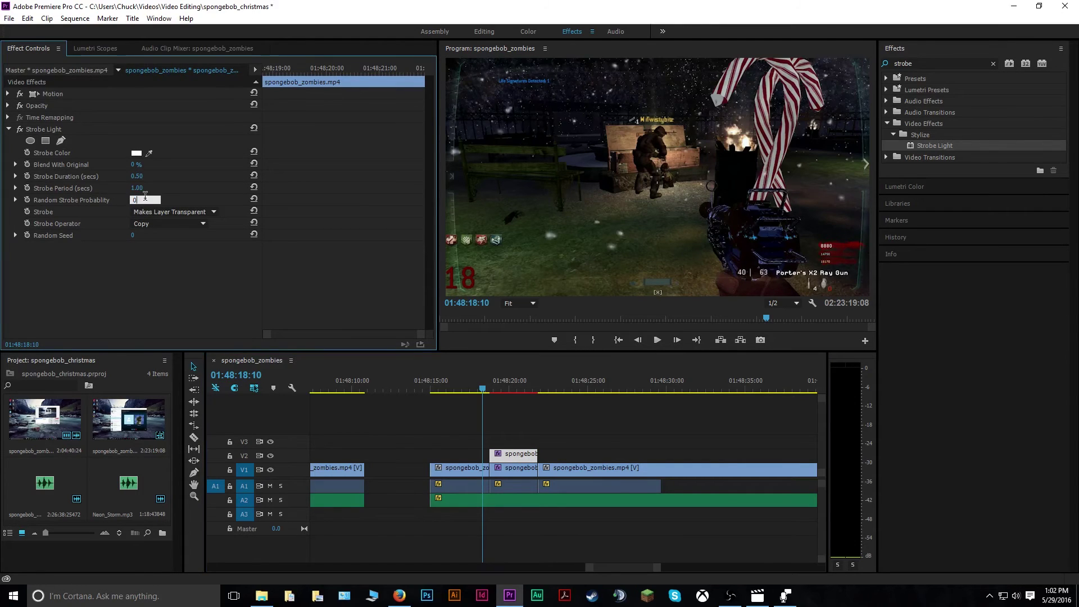
type("50")
key("Return")
Play the overlay section from its start to preview the 50% transparent strobe
left_click(473, 409)
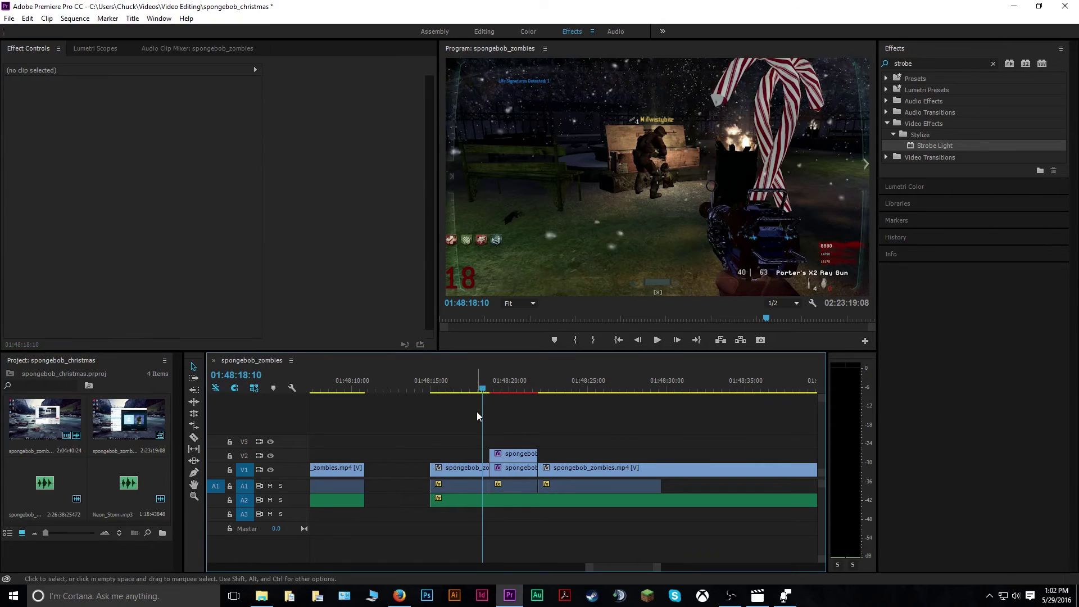
left_click(480, 388)
left_click_drag(482, 389, 490, 387)
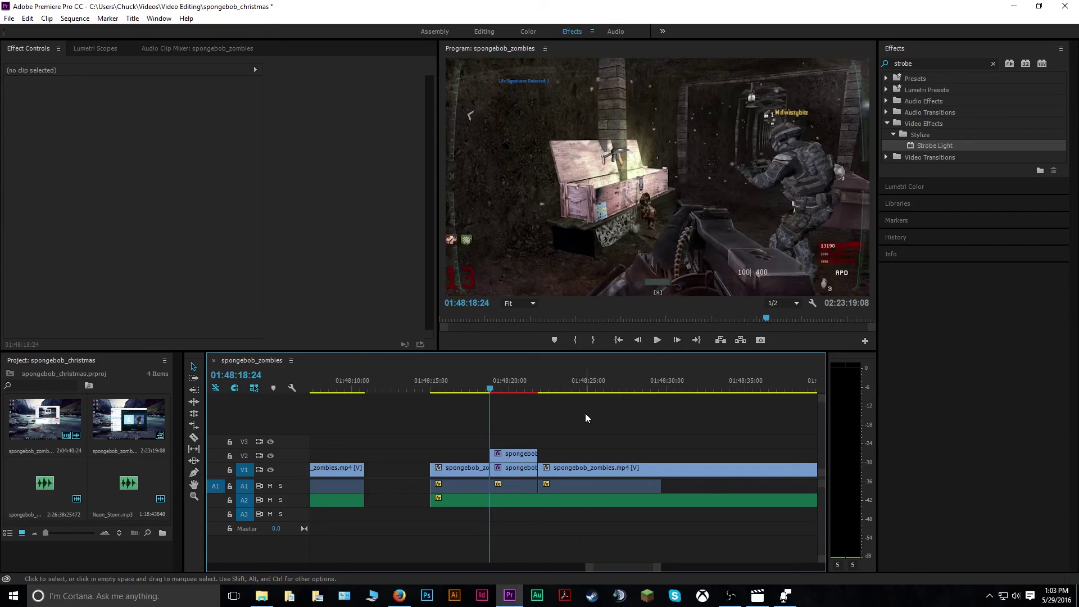
key("space")
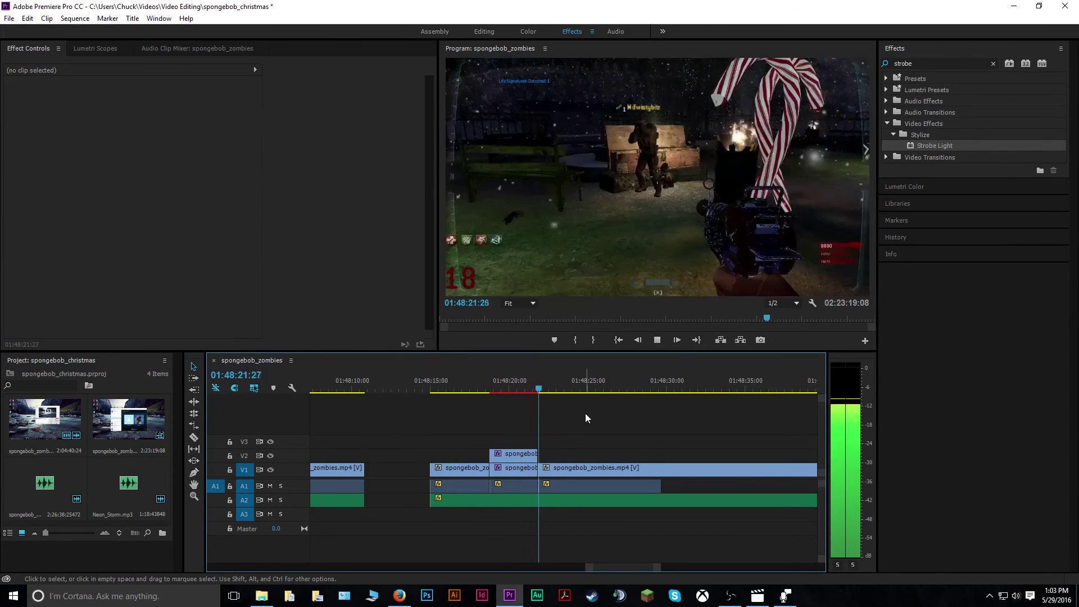
key("space")
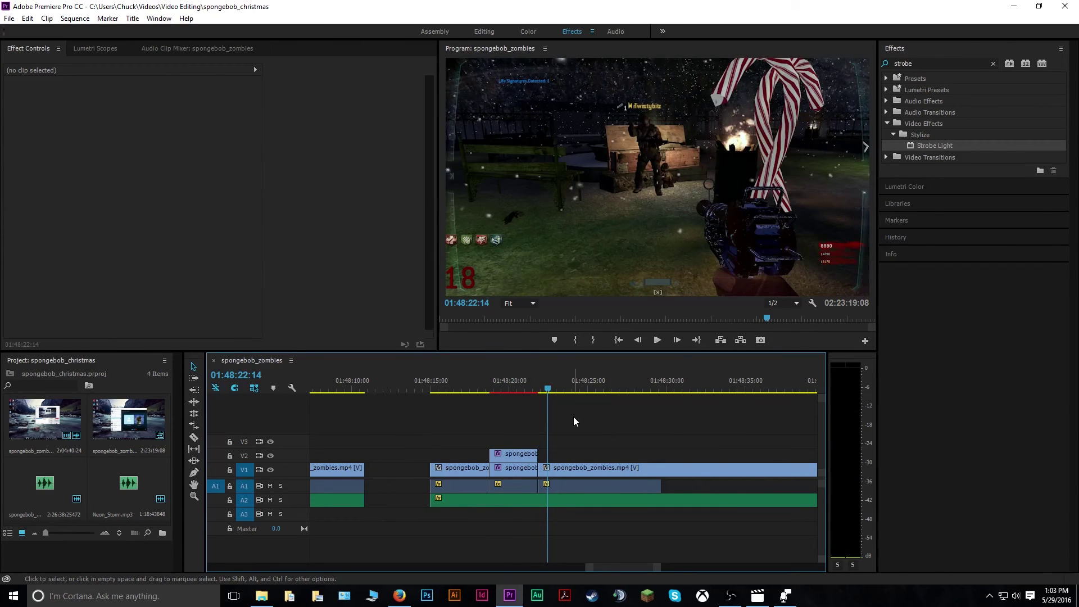
left_click_drag(550, 393, 485, 386)
Place Neon_Storm.mp3 on track A3 at the playhead and preview it with the overlay
left_click_drag(104, 478, 514, 510)
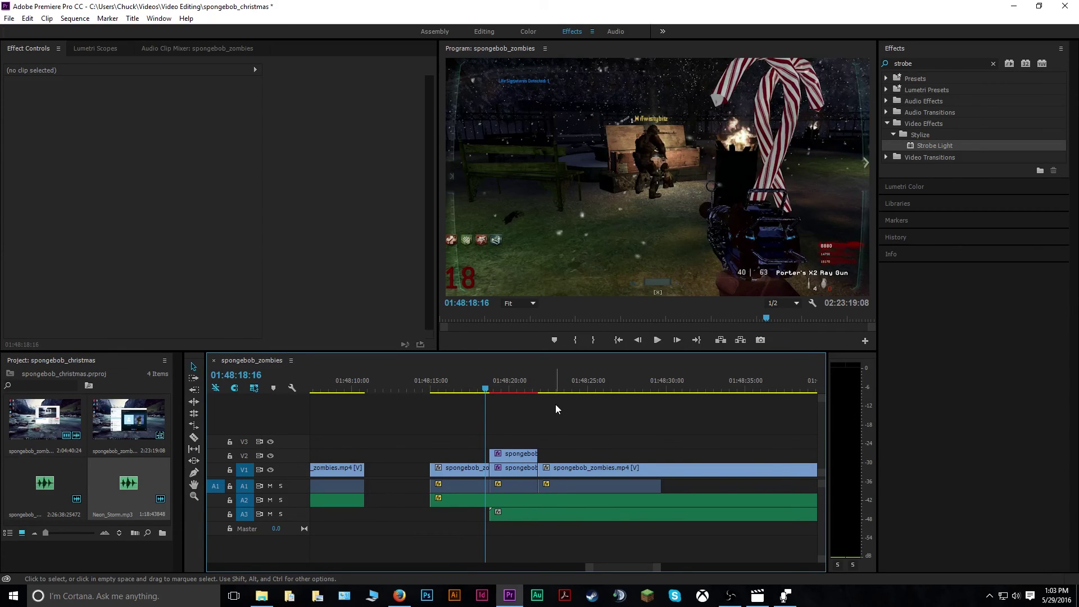
key("space")
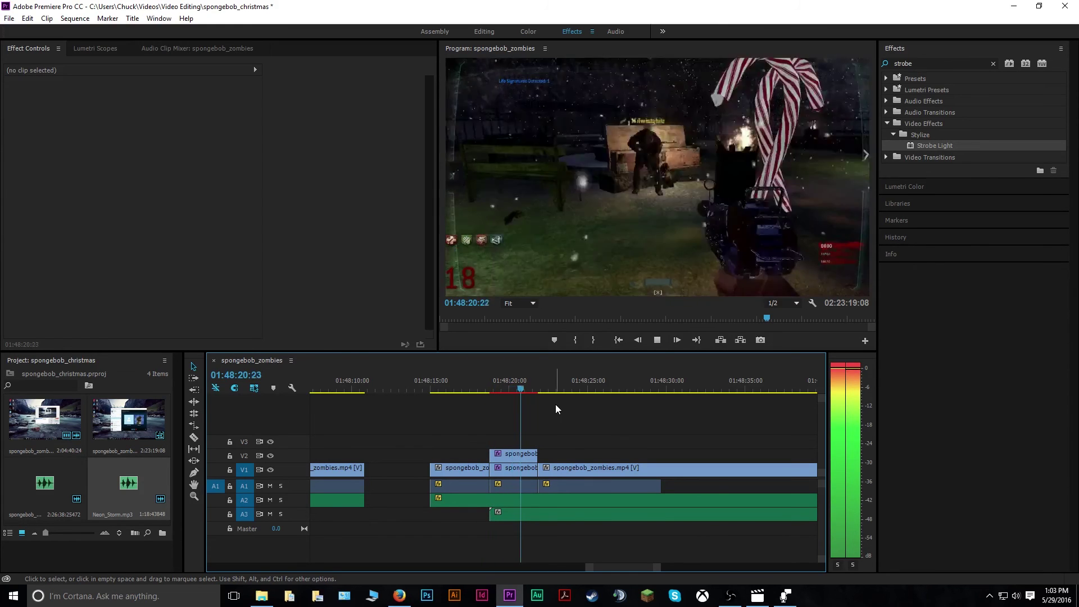
key("space")
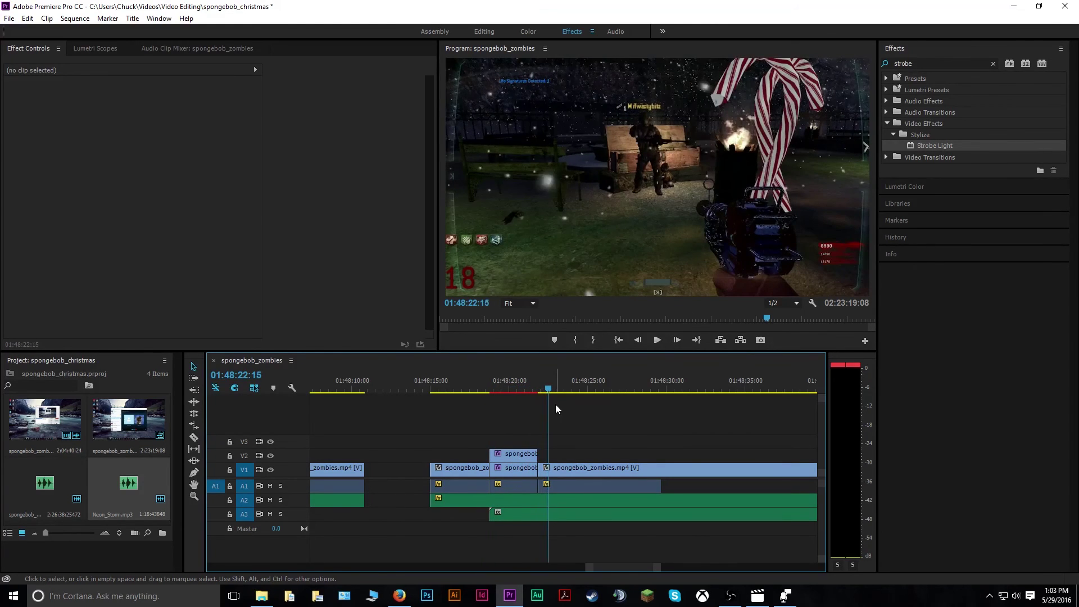